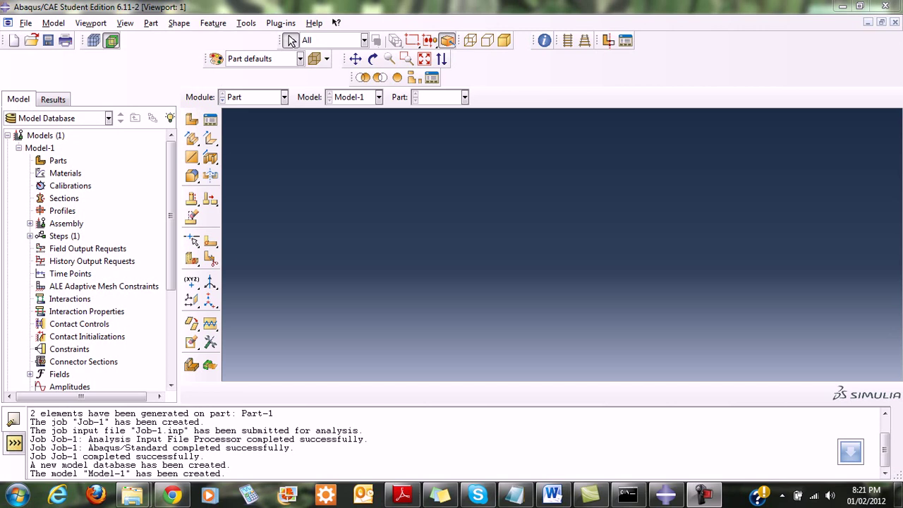
# Create a 2D planar deformable wire part named Part-1 with an approximate size of 3.
pyautogui.doubleClick(58, 160)
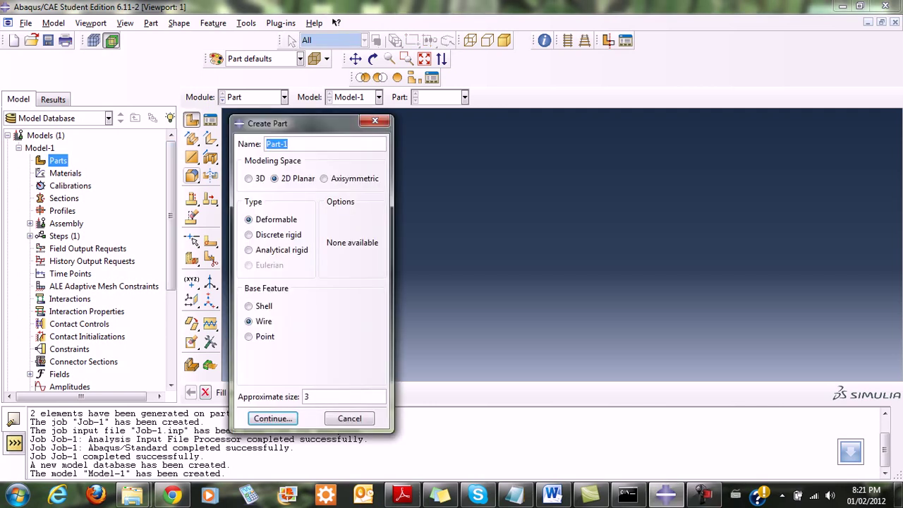
pyautogui.moveTo(300, 123); pyautogui.dragTo(322, 48)
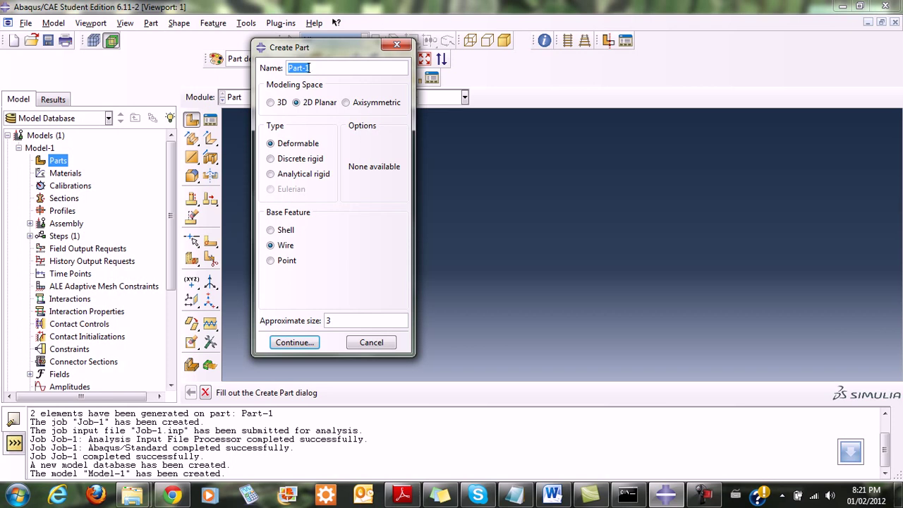
pyautogui.press('Return')
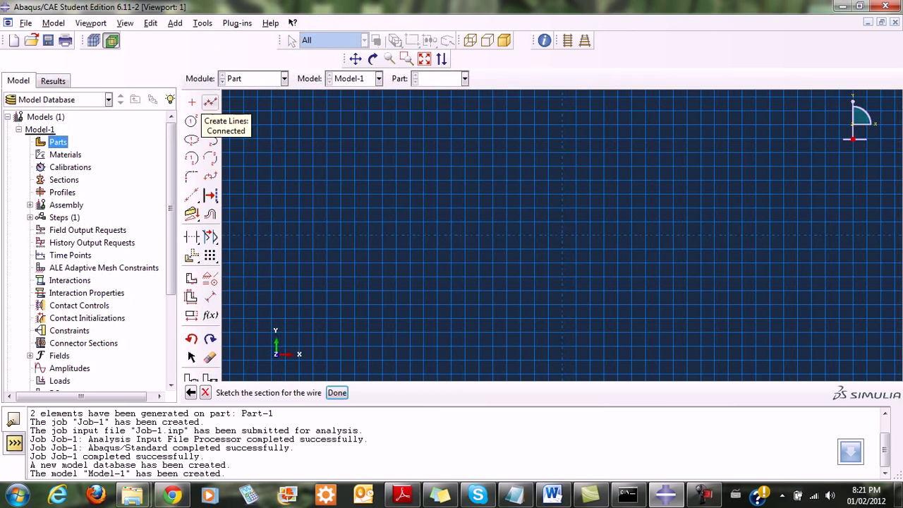
# Sketch two connected horizontal lines end to end, about 0.44 long for the first and about 0.5 for the second.
pyautogui.click(210, 103)
pyautogui.click(342, 256)
pyautogui.click(462, 257)
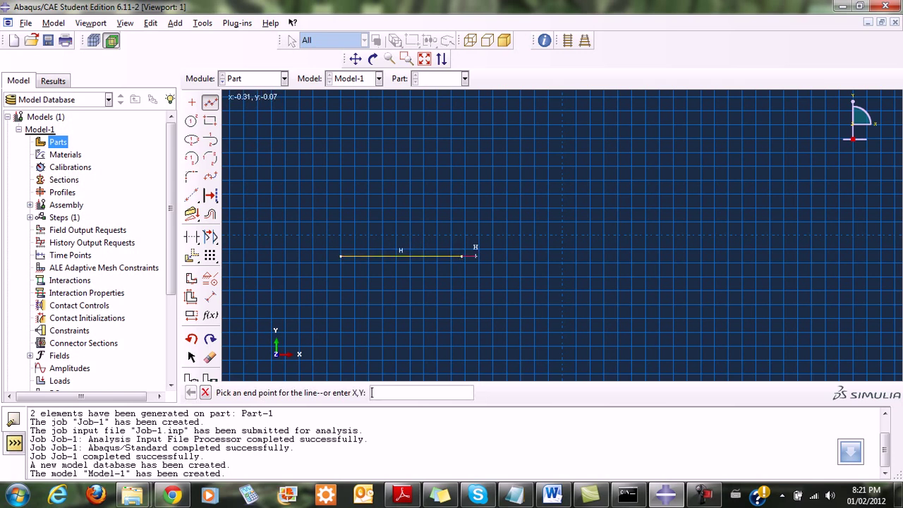
pyautogui.click(601, 256)
pyautogui.middleClick(593, 271)
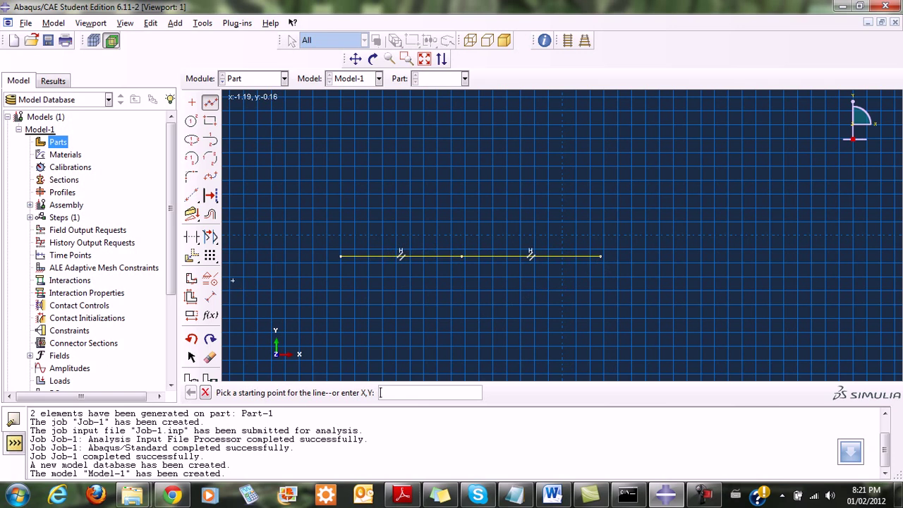
# Dimension the right-hand line segment and set its length to 1.
pyautogui.click(209, 296)
pyautogui.click(564, 256)
pyautogui.click(530, 298)
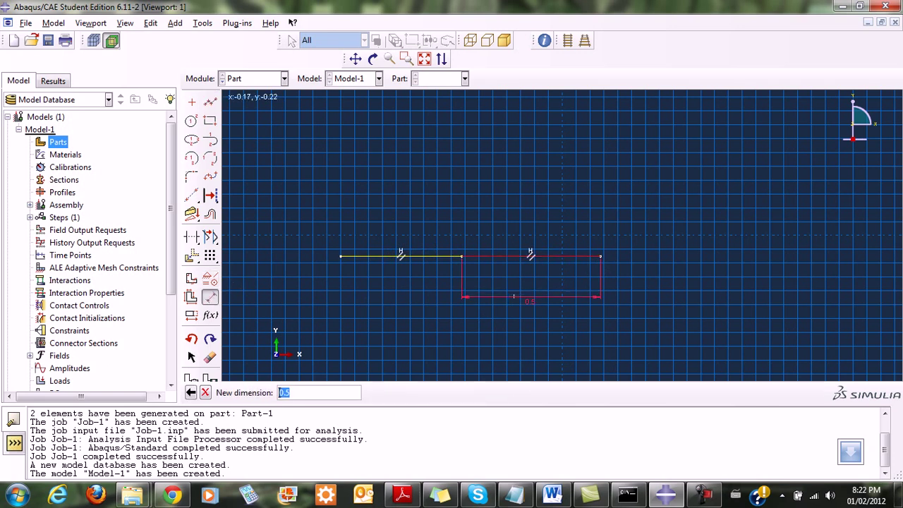
pyautogui.write('1')
pyautogui.press('Return')
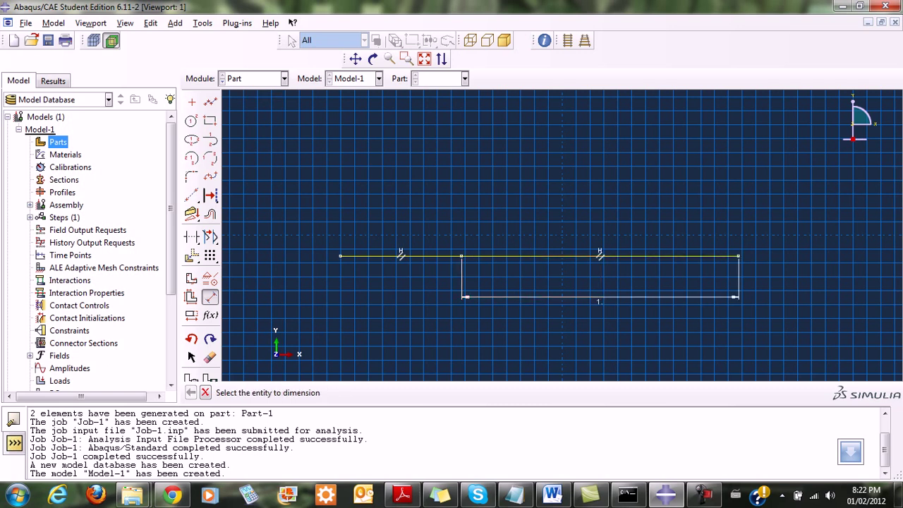
# Dimension the left-hand line segment and set its length to 1.
pyautogui.click(398, 256)
pyautogui.click(386, 295)
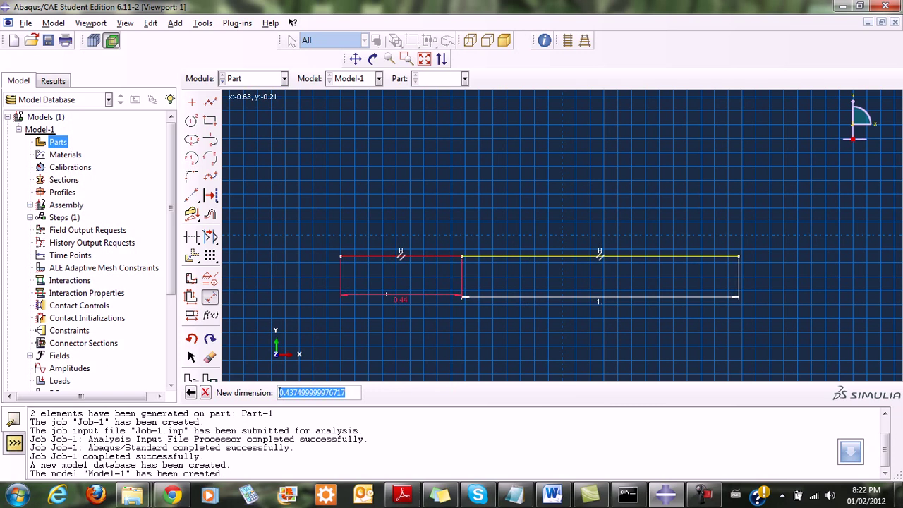
pyautogui.press('BackSpace')
pyautogui.write('1')
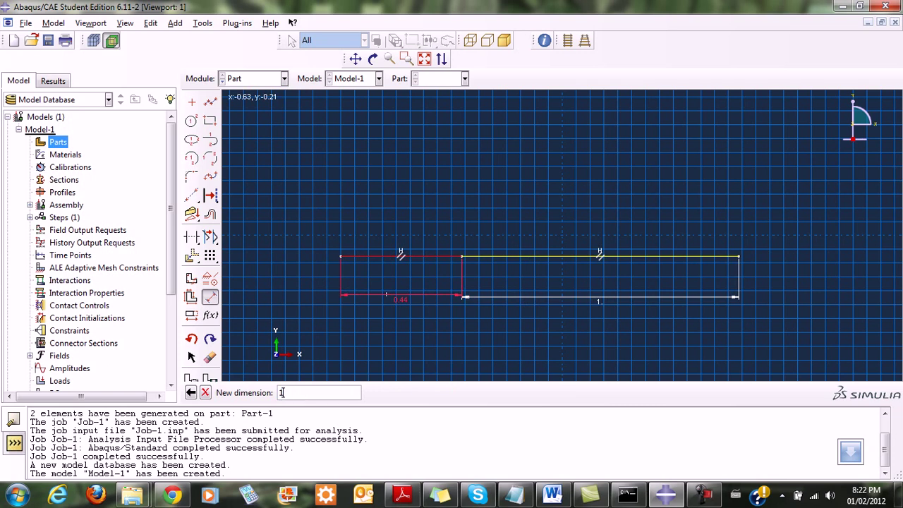
pyautogui.press('Return')
pyautogui.click(424, 60)
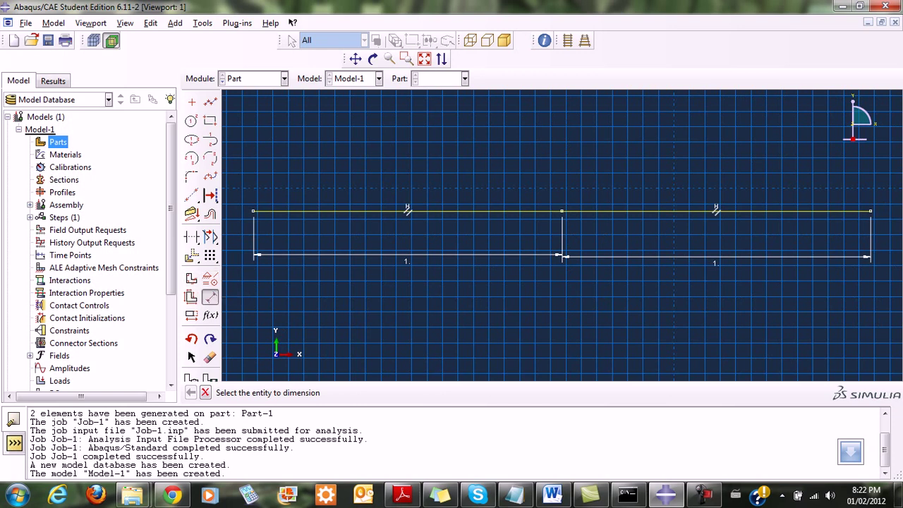
# End dimensioning and finish the section sketch to generate the wire part.
pyautogui.click(205, 392)
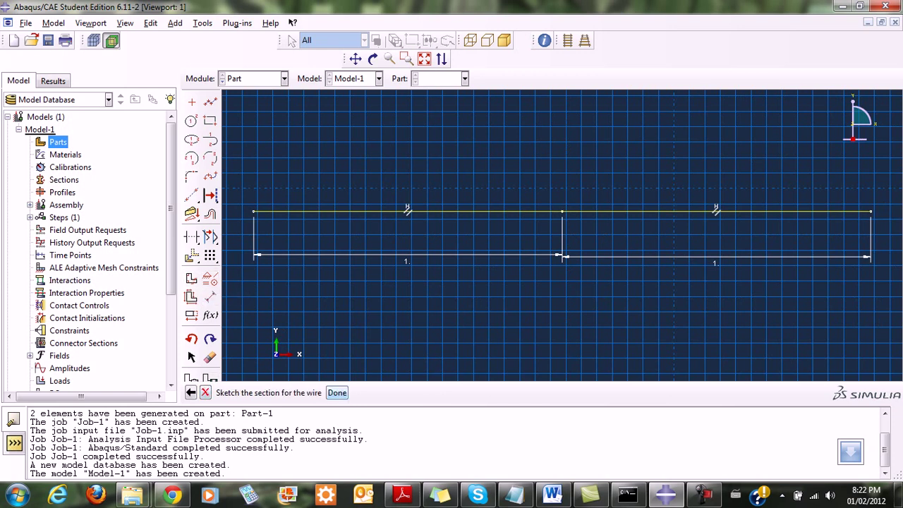
pyautogui.click(337, 392)
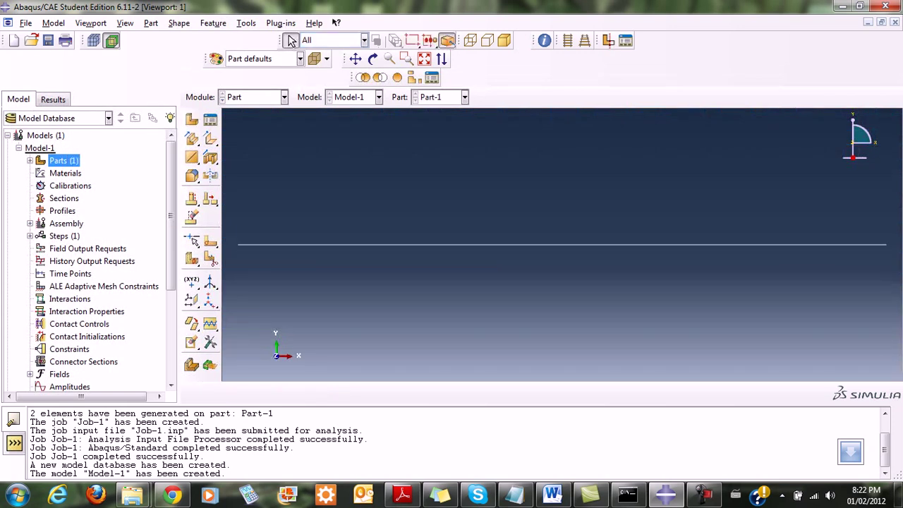
pyautogui.click(400, 245)
# Create a material named Steel and give it an Elastic mechanical behavior.
pyautogui.doubleClick(65, 173)
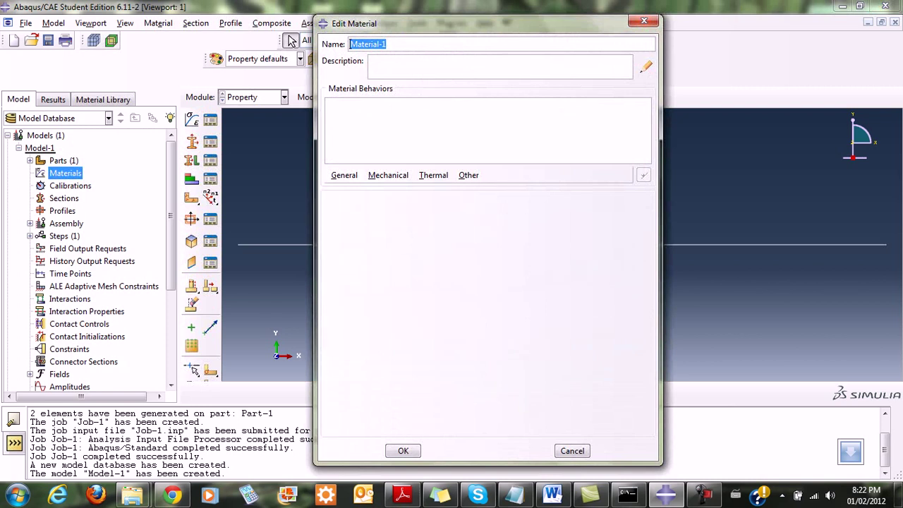
pyautogui.write('Steel')
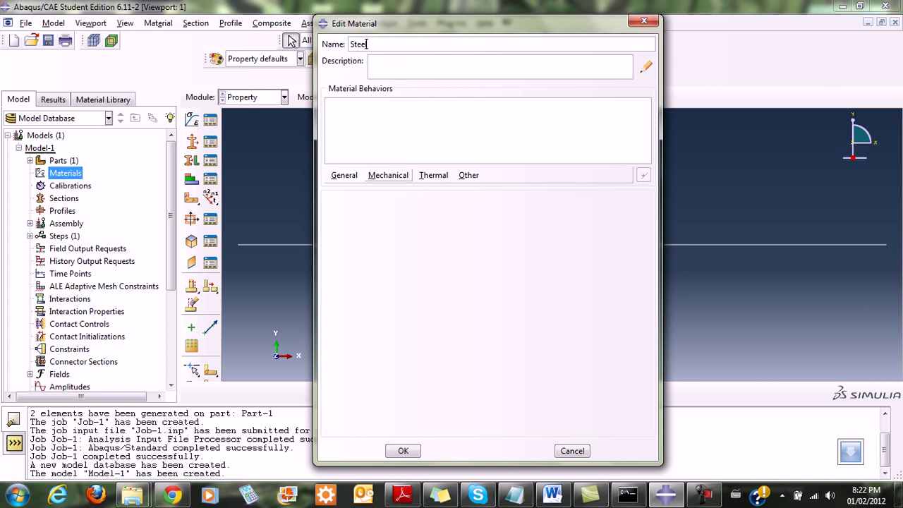
pyautogui.click(388, 175)
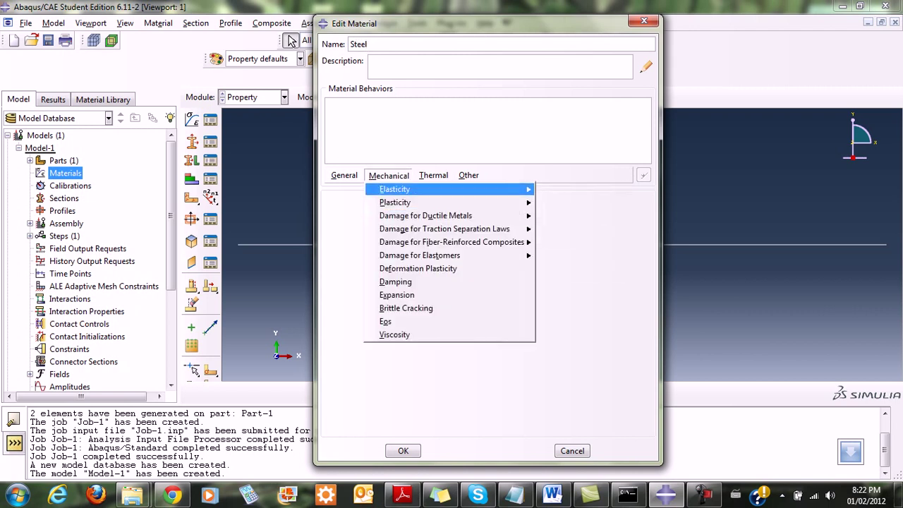
pyautogui.moveTo(493, 189)
pyautogui.click(559, 188)
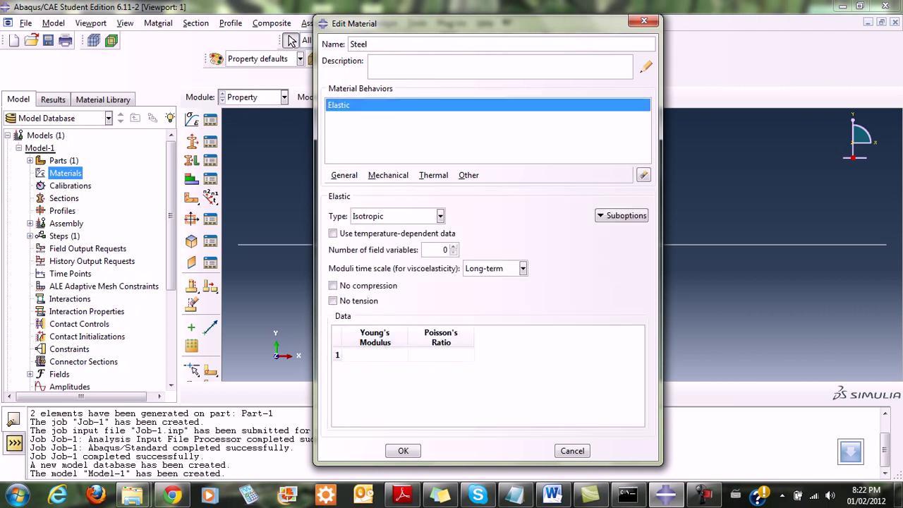
# Set Steel's Young's modulus to 200E6 and Poisson's ratio to 0.3, and save the material.
pyautogui.click(344, 355)
pyautogui.write('20')
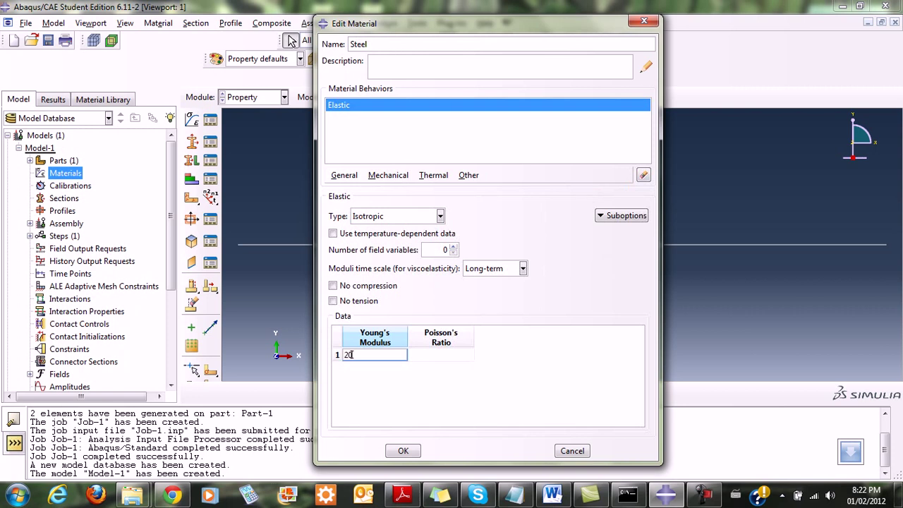
pyautogui.write('0E6')
pyautogui.press('Tab')
pyautogui.write('0.3')
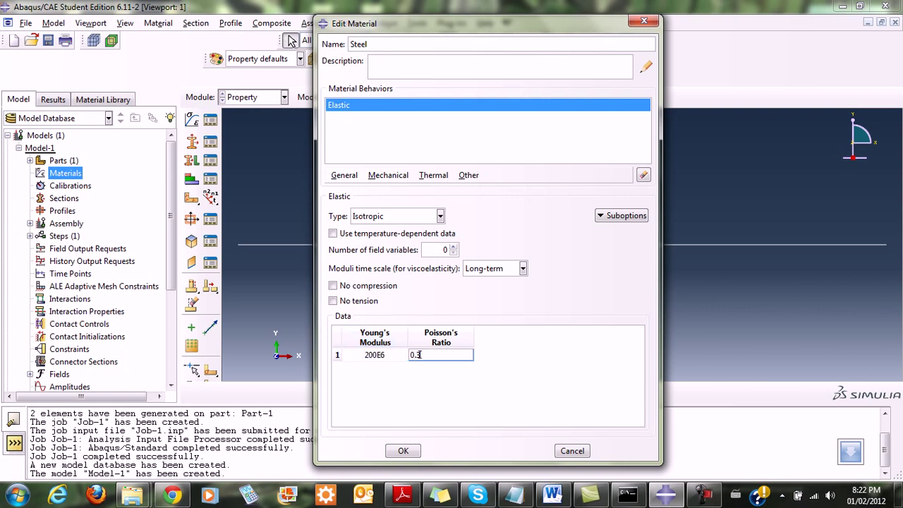
pyautogui.click(403, 451)
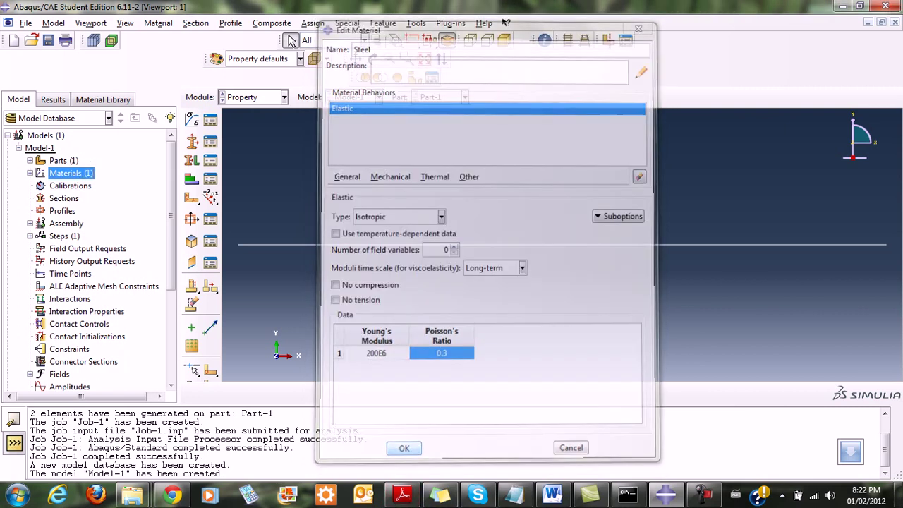
# Create a second material named Aluminium and give it an Elastic mechanical behavior.
pyautogui.doubleClick(71, 173)
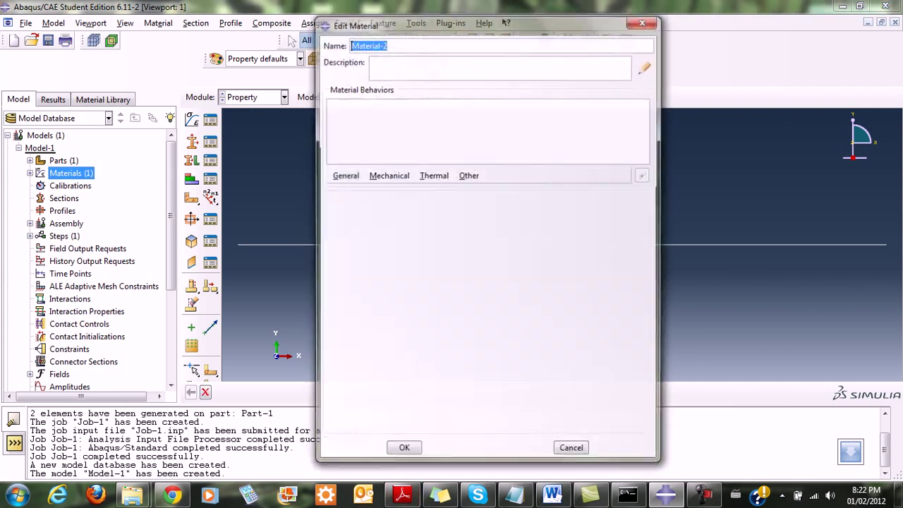
pyautogui.write('A')
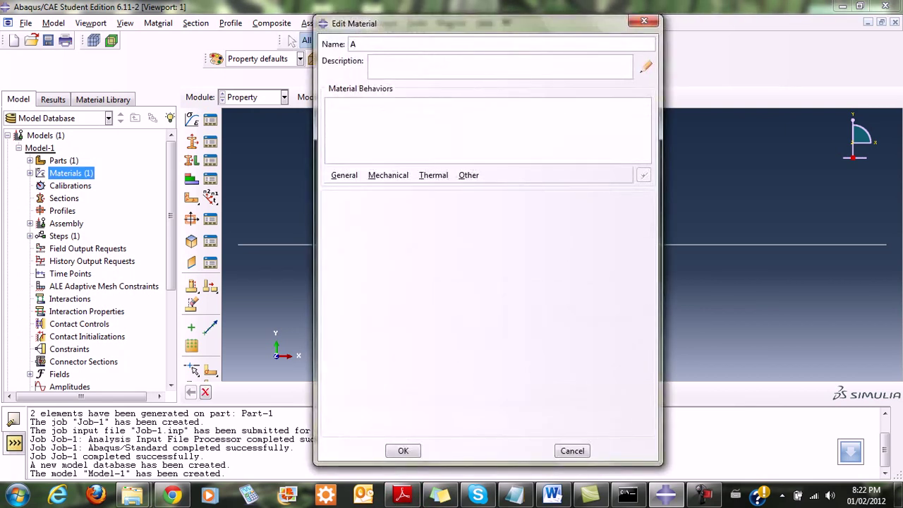
pyautogui.write('luminium')
pyautogui.hotkey('alt', 'm')
pyautogui.press('Right')
pyautogui.press('Left')
pyautogui.press('Down')
pyautogui.press('Down')
pyautogui.press('Up')
pyautogui.press('Right')
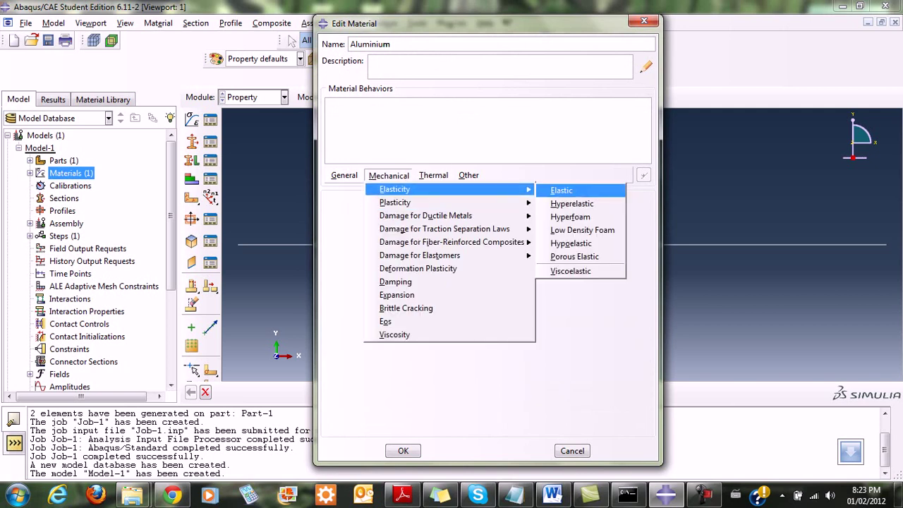
pyautogui.press('Return')
# Set Aluminium's Young's modulus to 70E6 and Poisson's ratio to 0.3, and save the material.
pyautogui.click(374, 355)
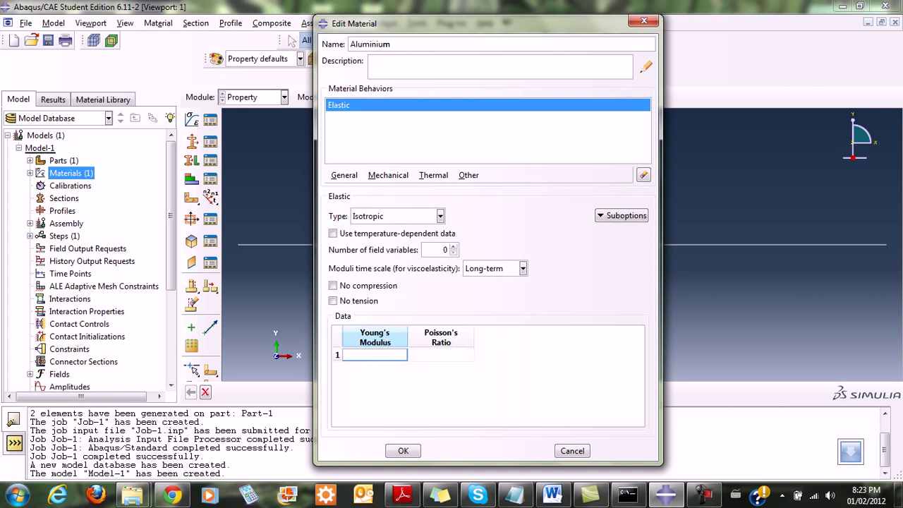
pyautogui.write('70E6')
pyautogui.press('Tab')
pyautogui.write('0')
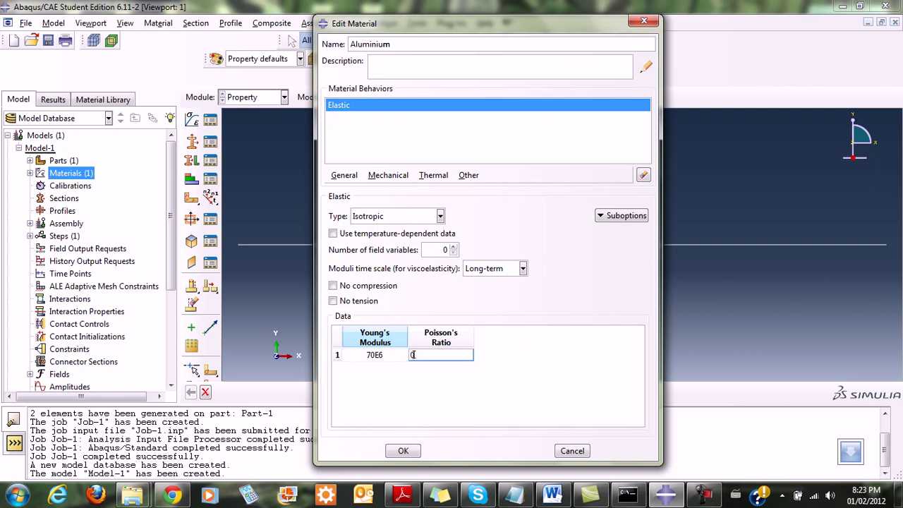
pyautogui.write('.3')
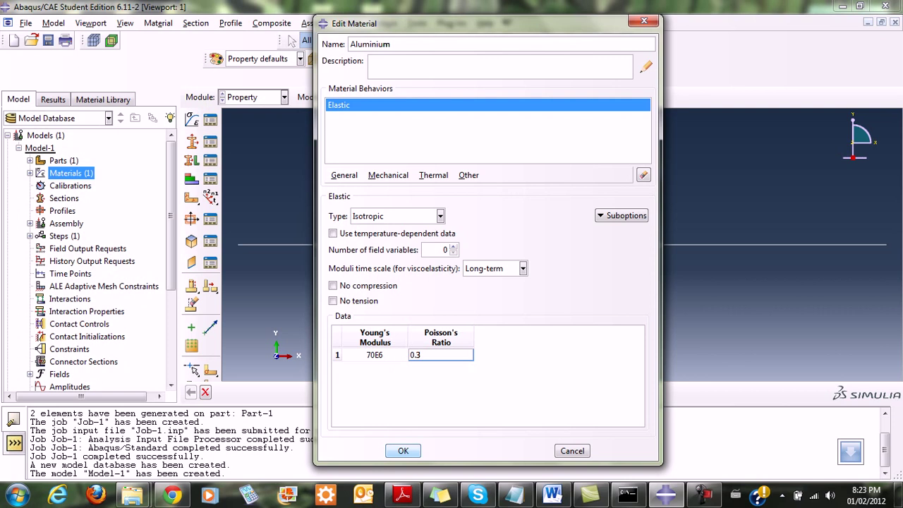
pyautogui.click(403, 450)
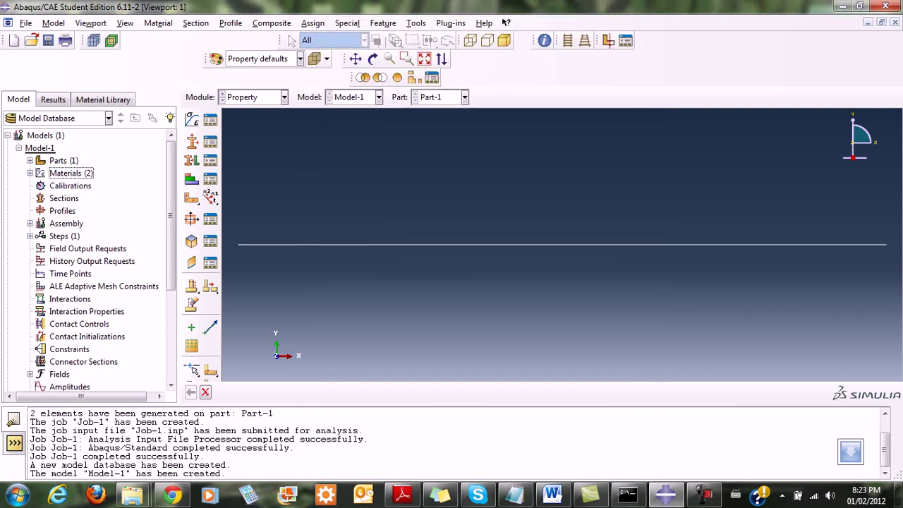
# Create a truss section named SteelSection with the Steel material and a cross-sectional area of 400E-6.
pyautogui.doubleClick(64, 198)
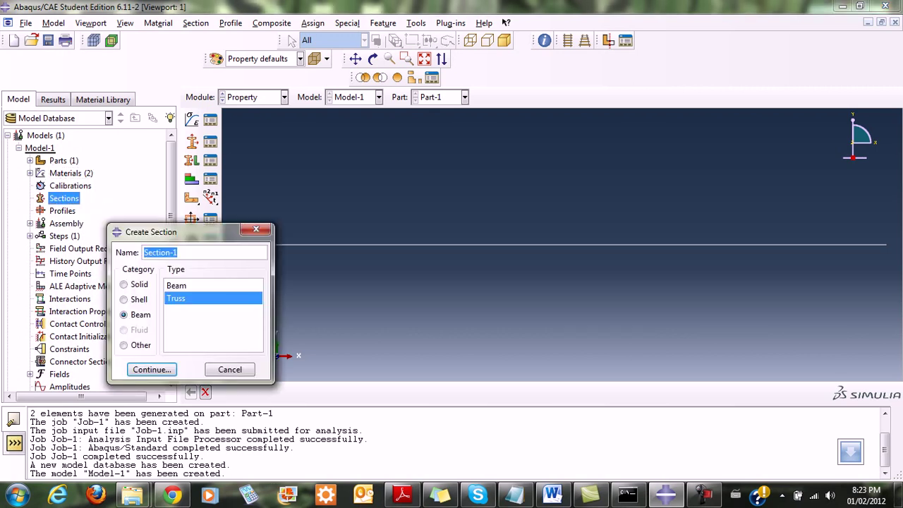
pyautogui.write('SteelSection')
pyautogui.click(151, 369)
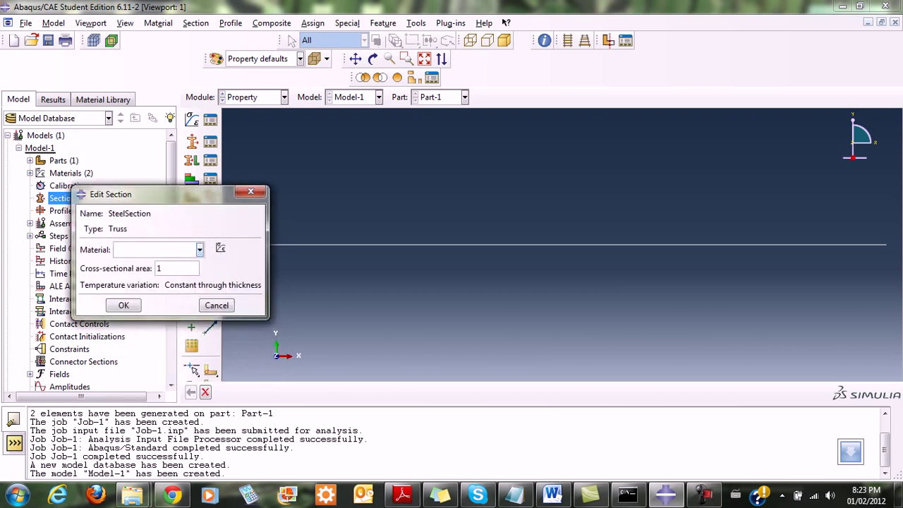
pyautogui.click(199, 249)
pyautogui.click(159, 277)
pyautogui.doubleClick(164, 268)
pyautogui.write('400E-6')
pyautogui.press('Return')
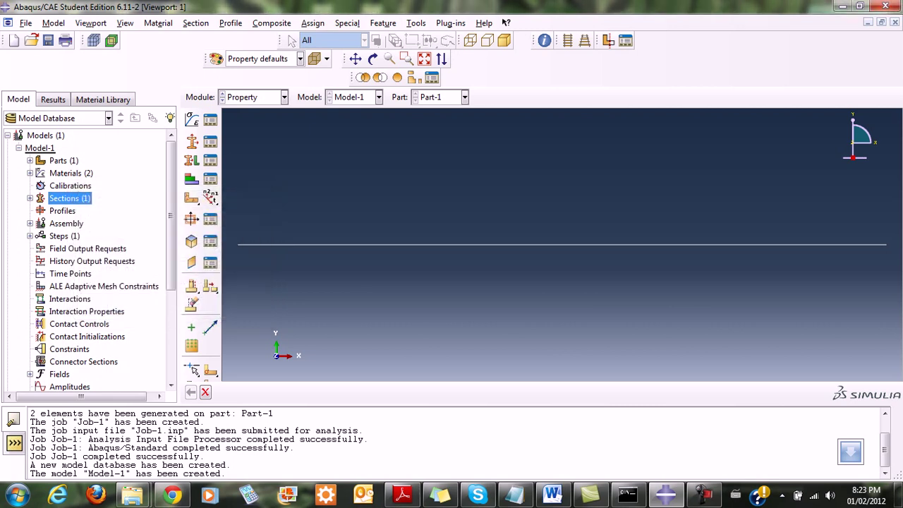
# Create a truss section named AluminiumSection with the Aluminium material and a cross-sectional area of 200E-6.
pyautogui.doubleClick(69, 198)
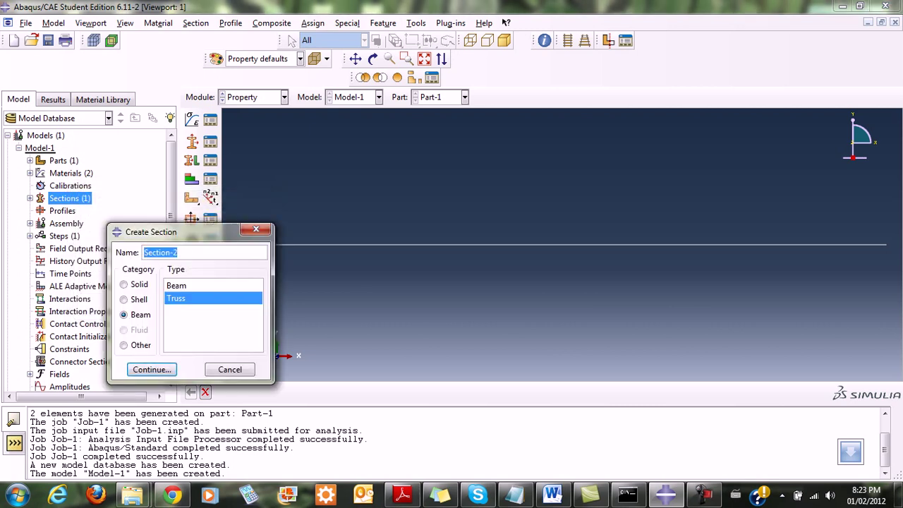
pyautogui.write('AluminiumSection')
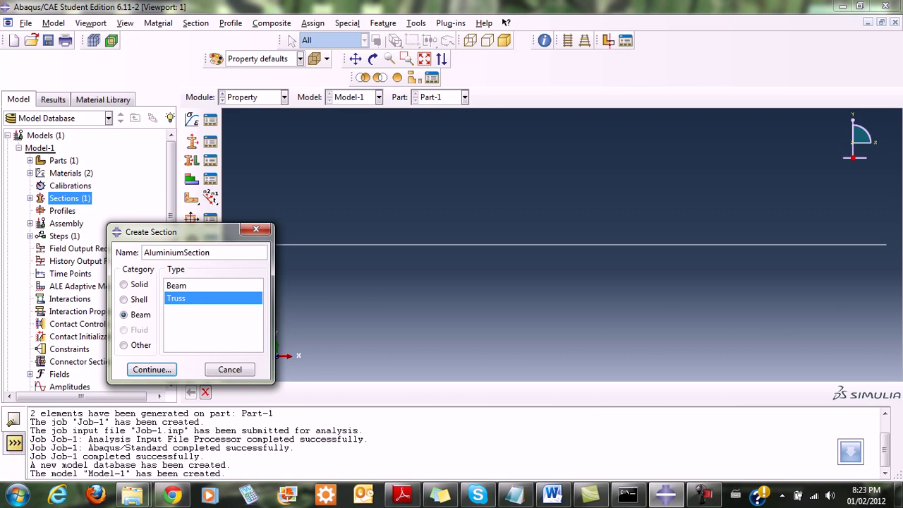
pyautogui.click(152, 369)
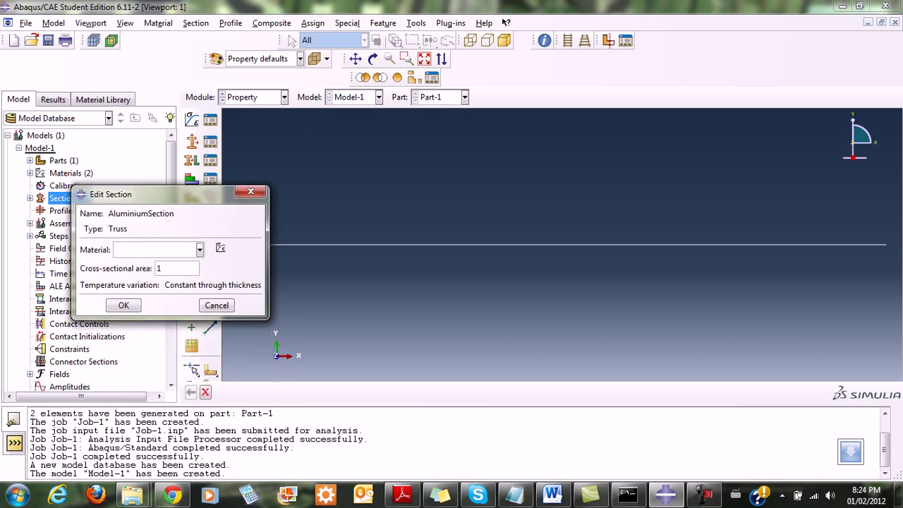
pyautogui.click(200, 250)
pyautogui.click(162, 265)
pyautogui.doubleClick(168, 268)
pyautogui.write('200E-6')
pyautogui.press('Return')
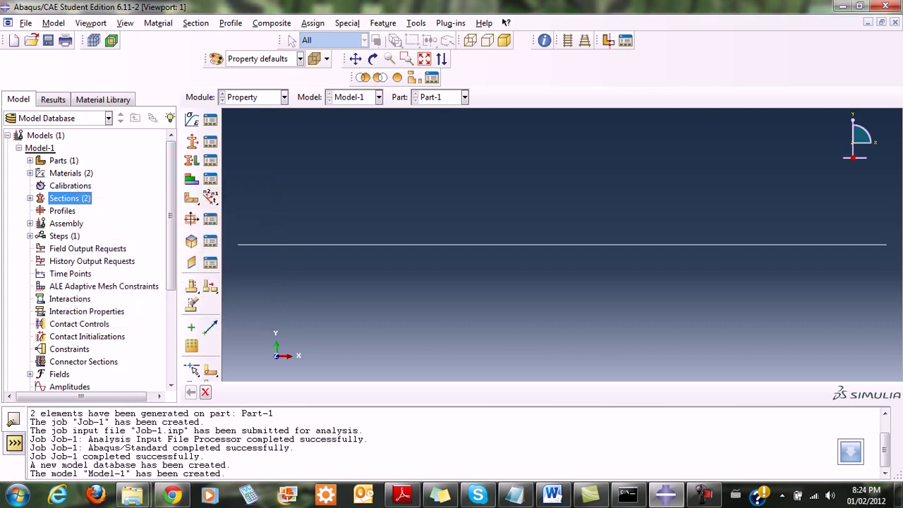
# Assign SteelSection to the left half of the bar in Part-1.
pyautogui.click(30, 161)
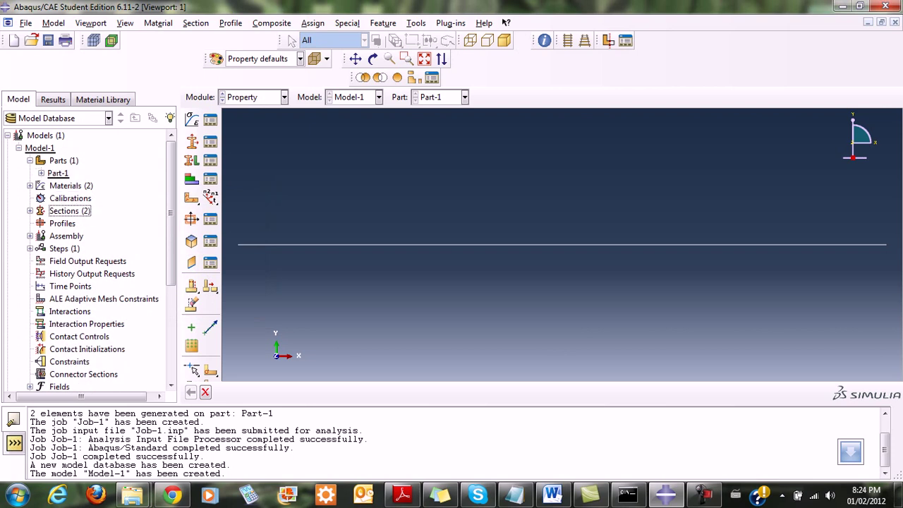
pyautogui.click(41, 173)
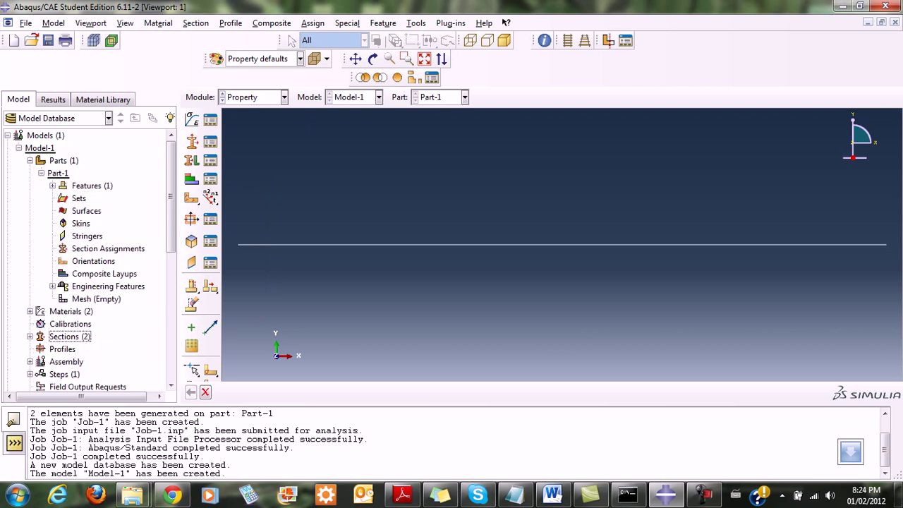
pyautogui.doubleClick(108, 248)
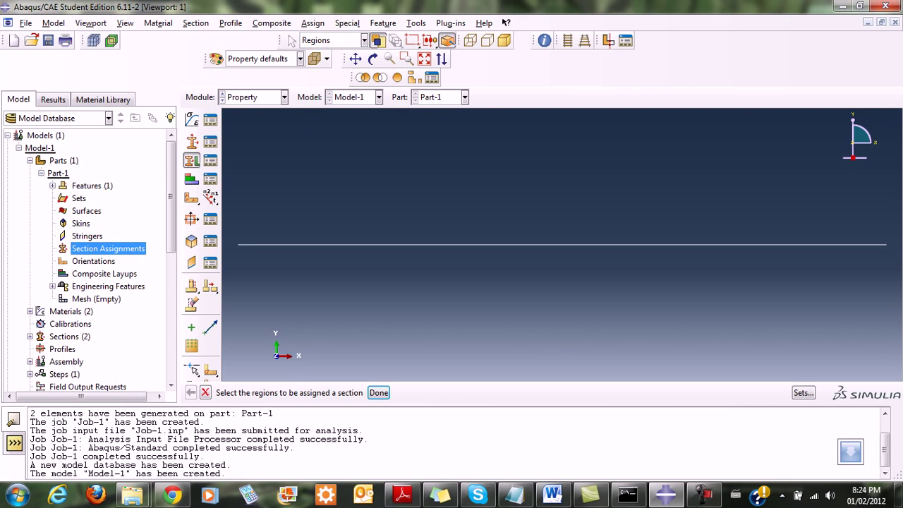
pyautogui.moveTo(259, 217); pyautogui.dragTo(339, 270)
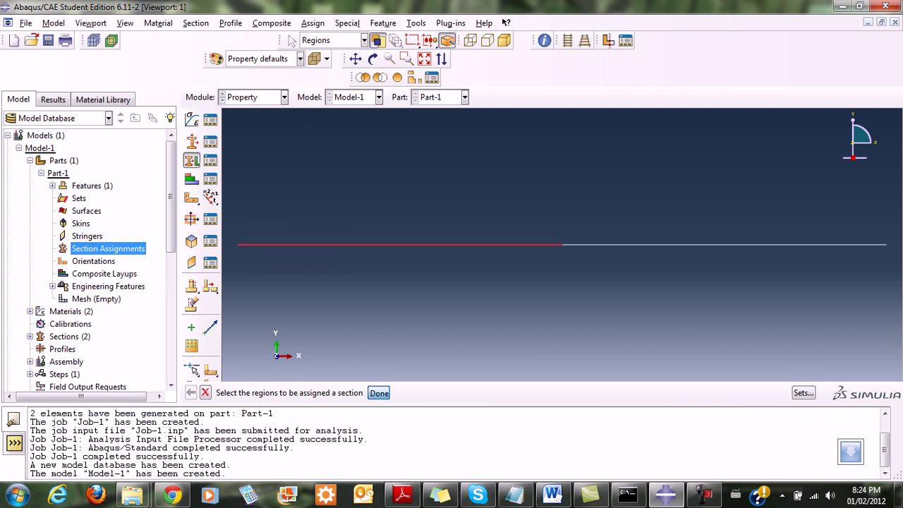
pyautogui.click(379, 393)
pyautogui.click(132, 267)
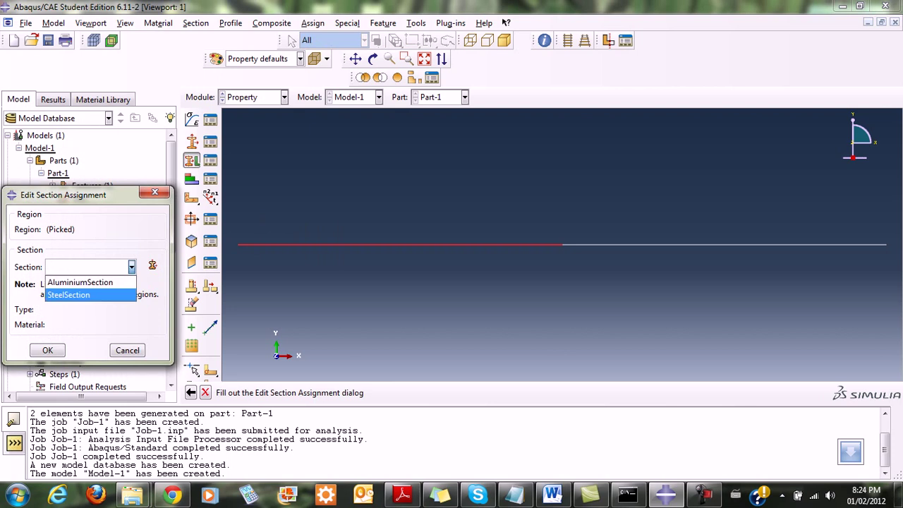
pyautogui.click(71, 294)
pyautogui.click(46, 351)
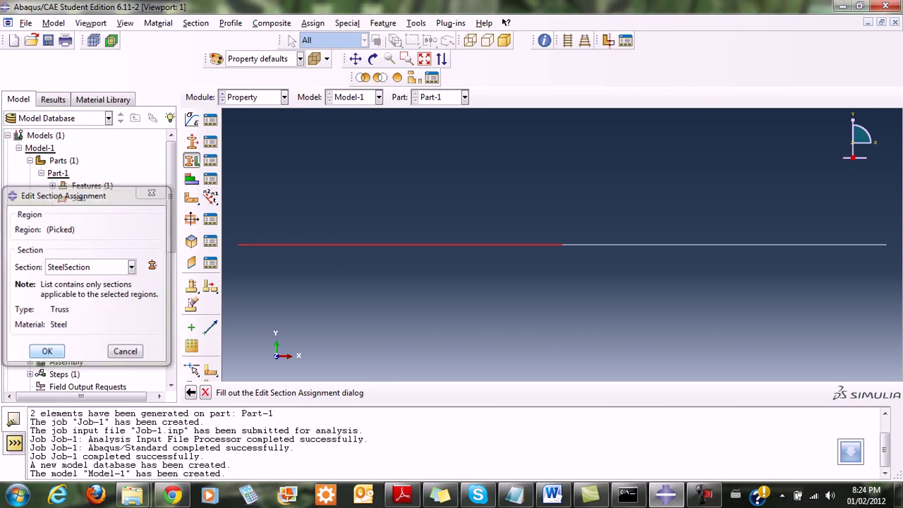
# Assign AluminiumSection to the right half of the bar and finish assigning sections.
pyautogui.moveTo(645, 207); pyautogui.dragTo(731, 268)
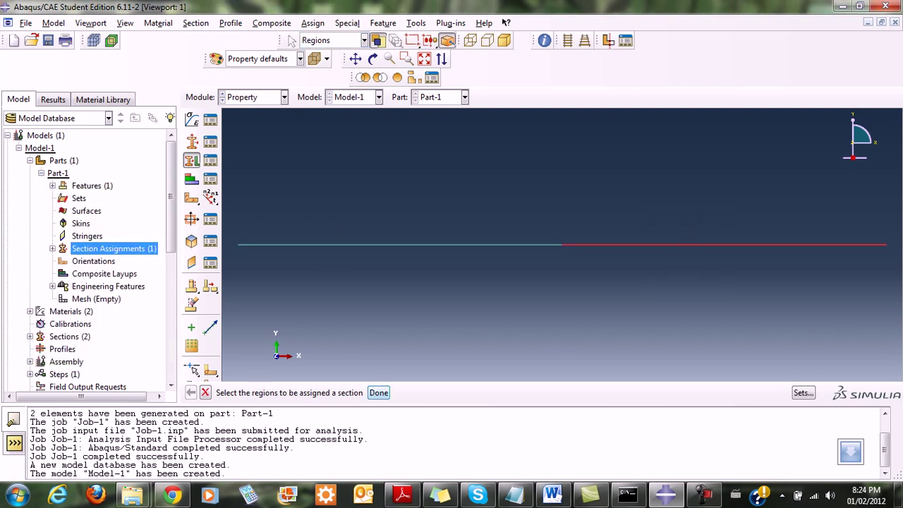
pyautogui.click(379, 393)
pyautogui.click(131, 267)
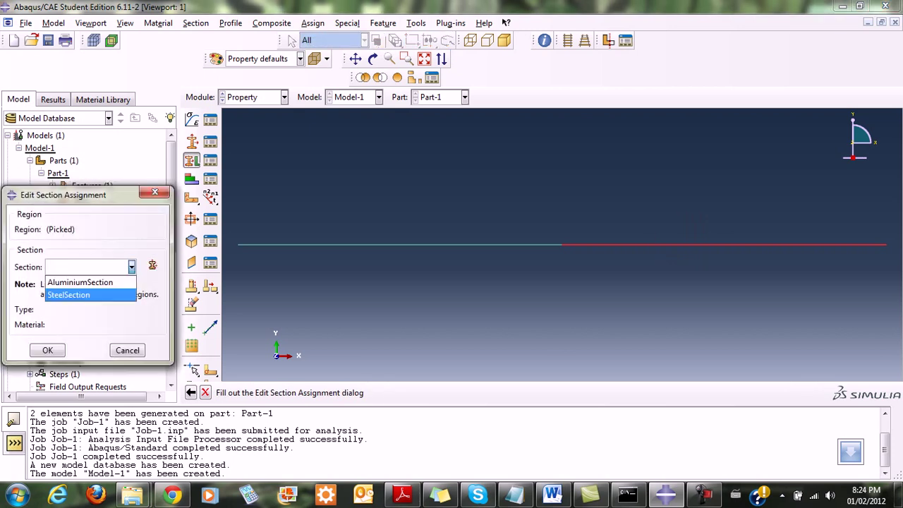
pyautogui.click(71, 283)
pyautogui.press('Return')
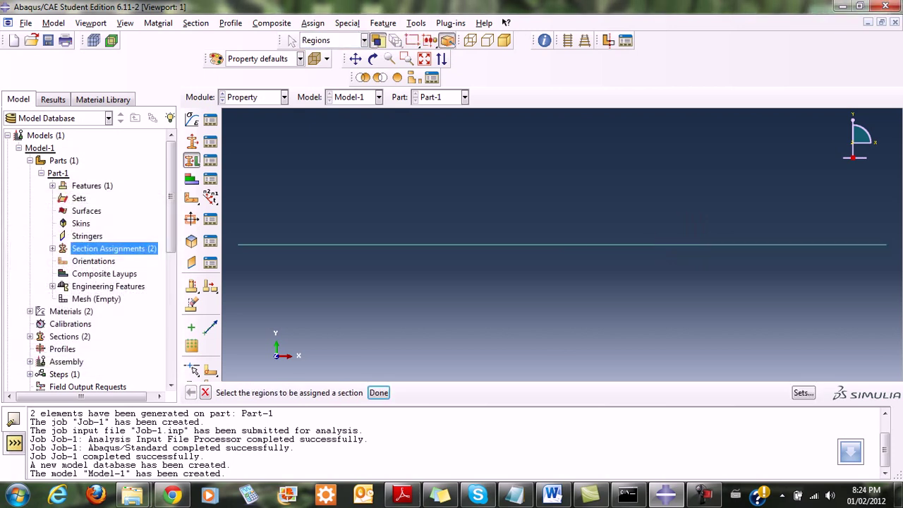
pyautogui.click(379, 393)
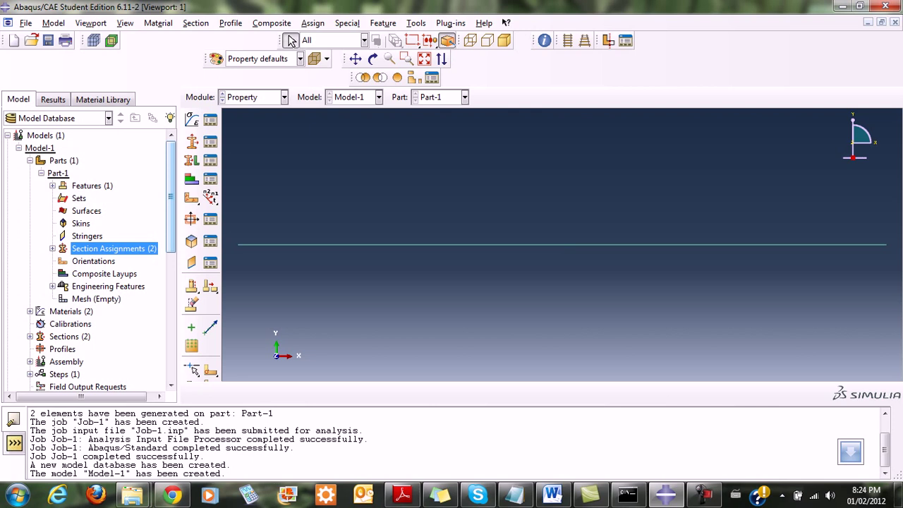
# Add a dependent (mesh on part) instance of Part-1 to the assembly.
pyautogui.moveTo(171, 206); pyautogui.dragTo(170, 258)
pyautogui.scroll(1, 99, 261)
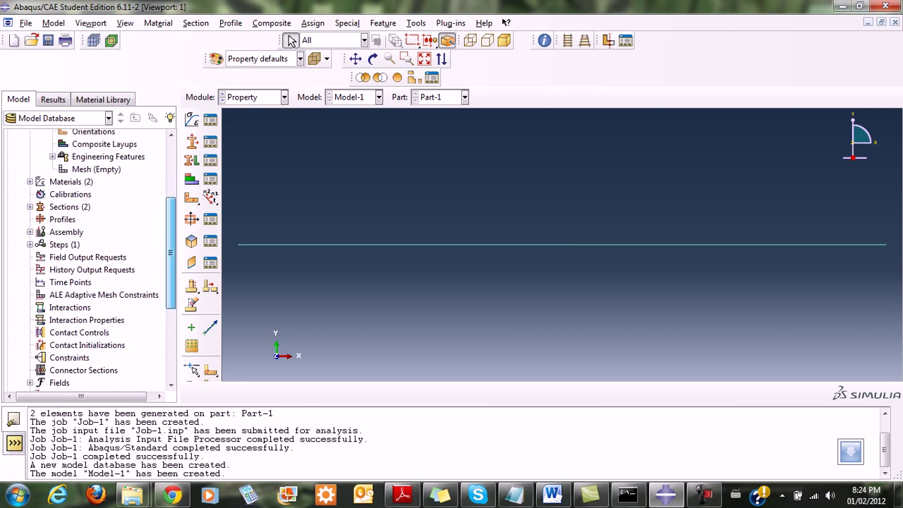
pyautogui.scroll(-4, 99, 261)
pyautogui.scroll(4, 90, 261)
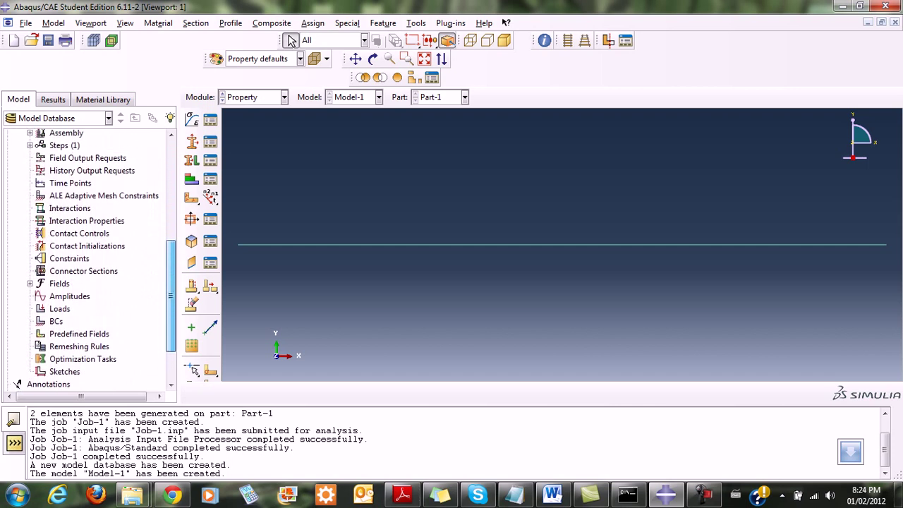
pyautogui.scroll(-1, 99, 261)
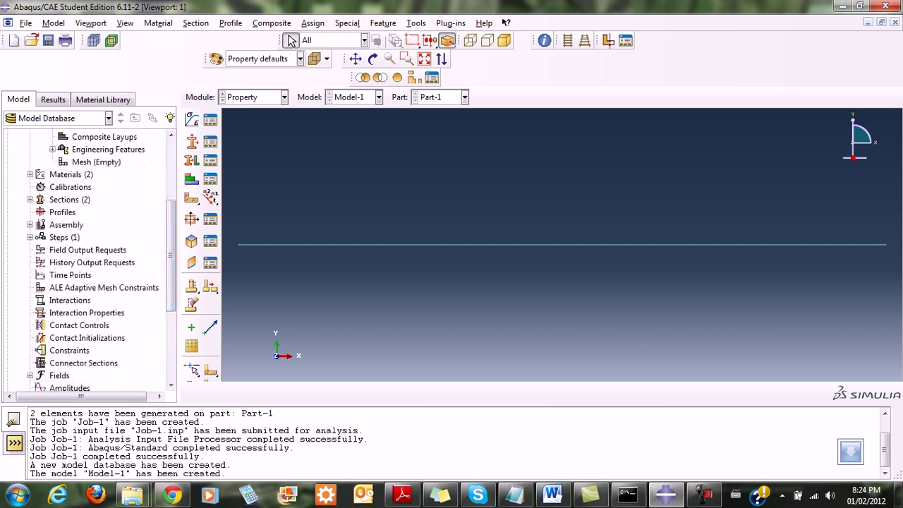
pyautogui.doubleClick(66, 225)
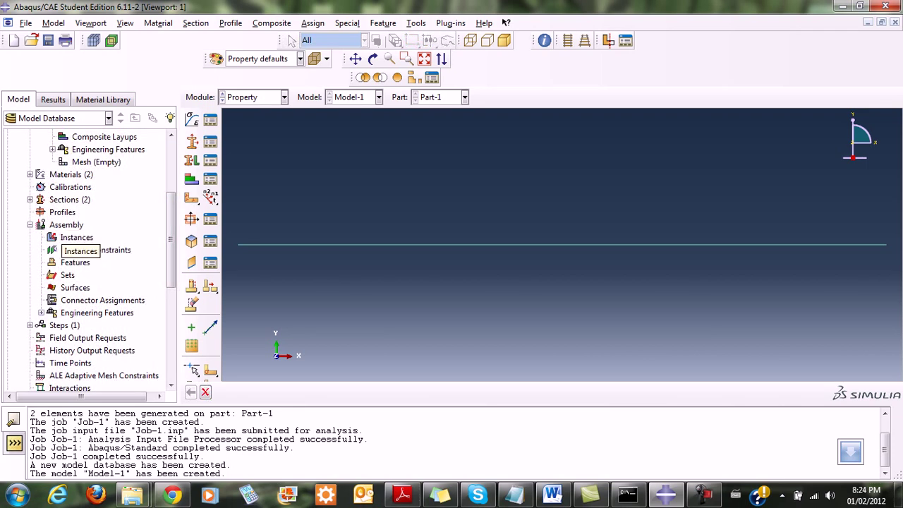
pyautogui.doubleClick(76, 238)
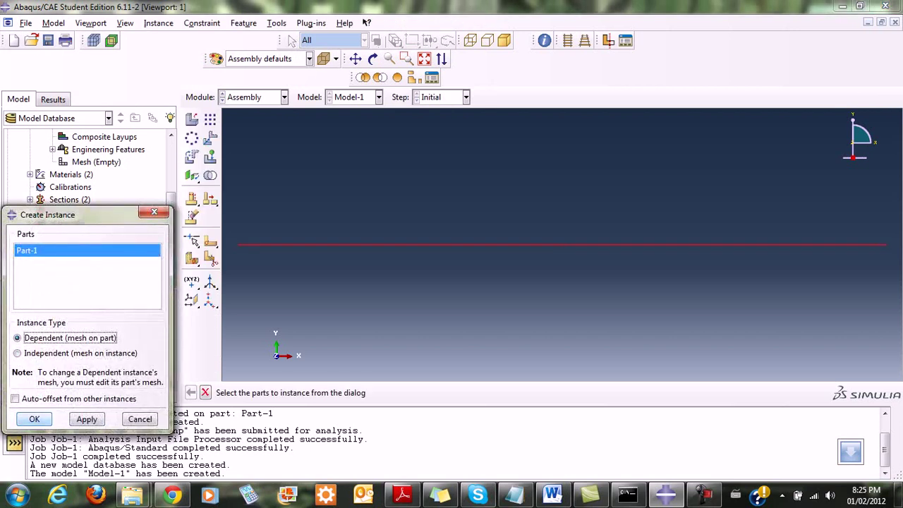
pyautogui.moveTo(84, 215); pyautogui.dragTo(127, 153)
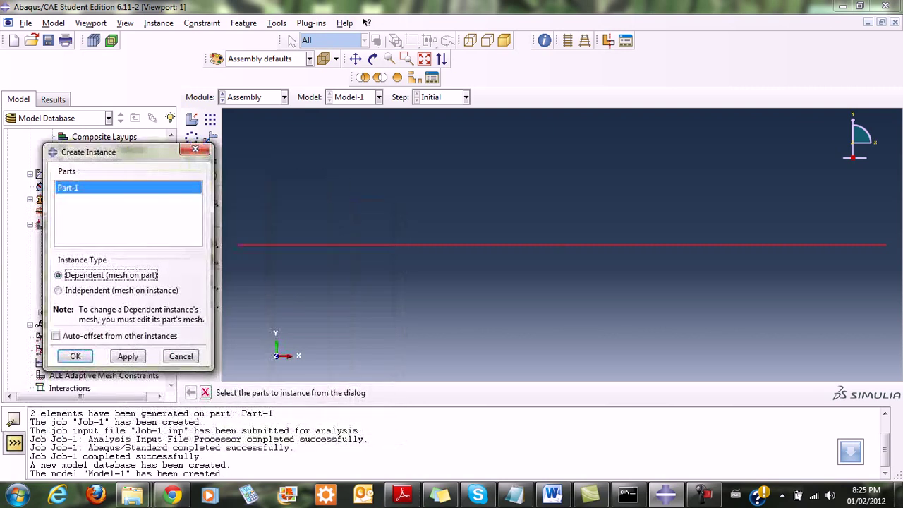
pyautogui.click(76, 356)
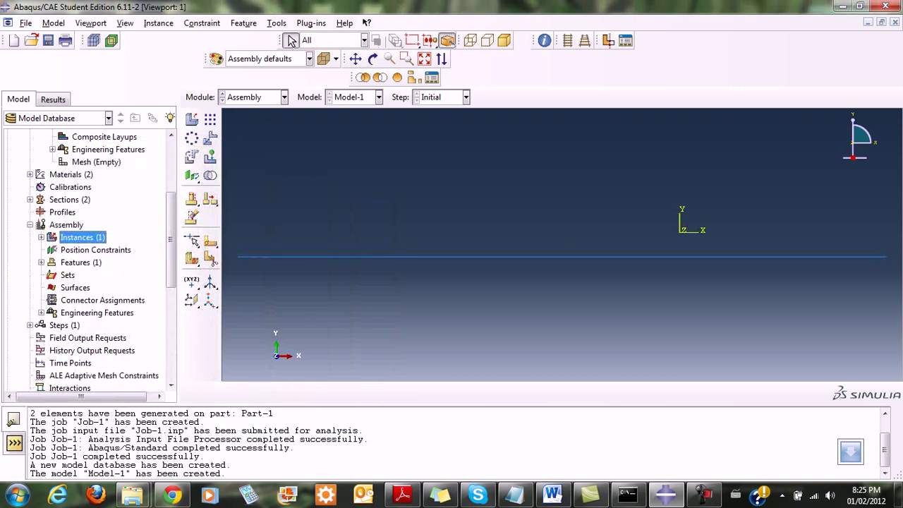
# Create an analysis step named LoadApplication after Initial, using the Static, Linear perturbation procedure.
pyautogui.scroll(-6, 90, 261)
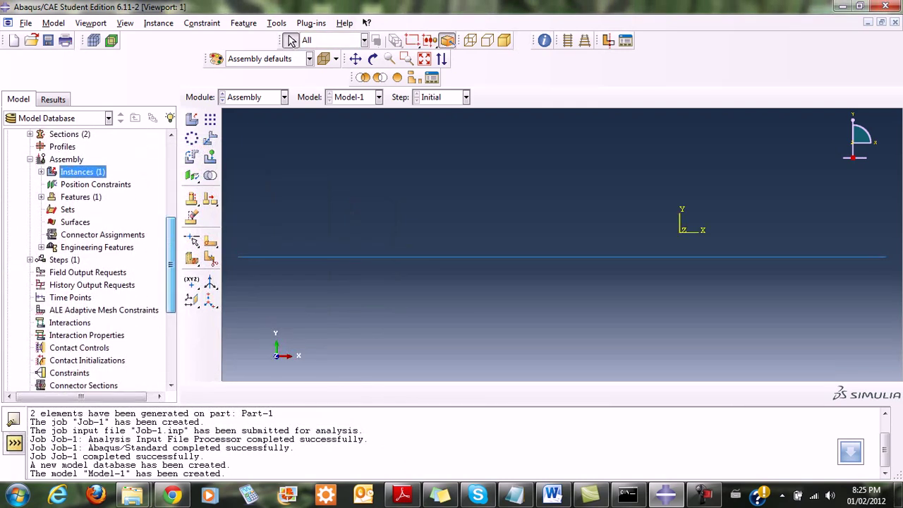
pyautogui.moveTo(171, 330); pyautogui.dragTo(171, 331)
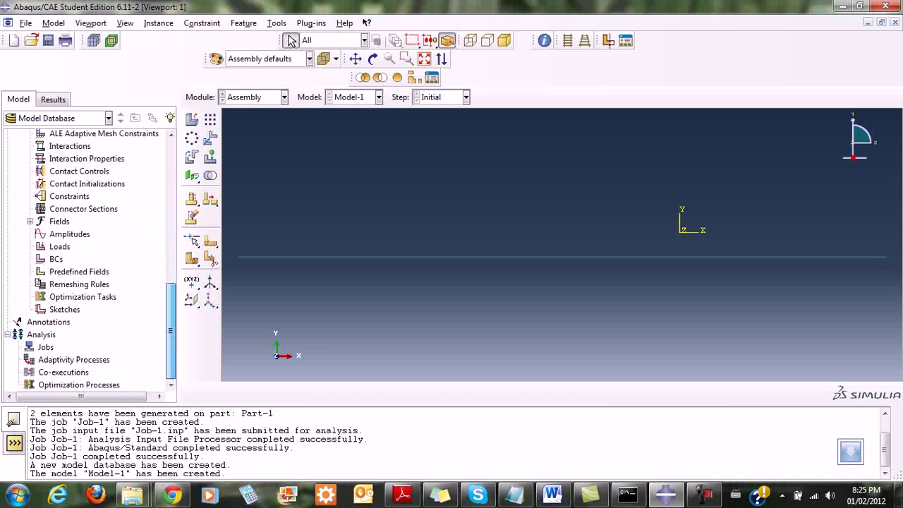
pyautogui.scroll(5, 90, 261)
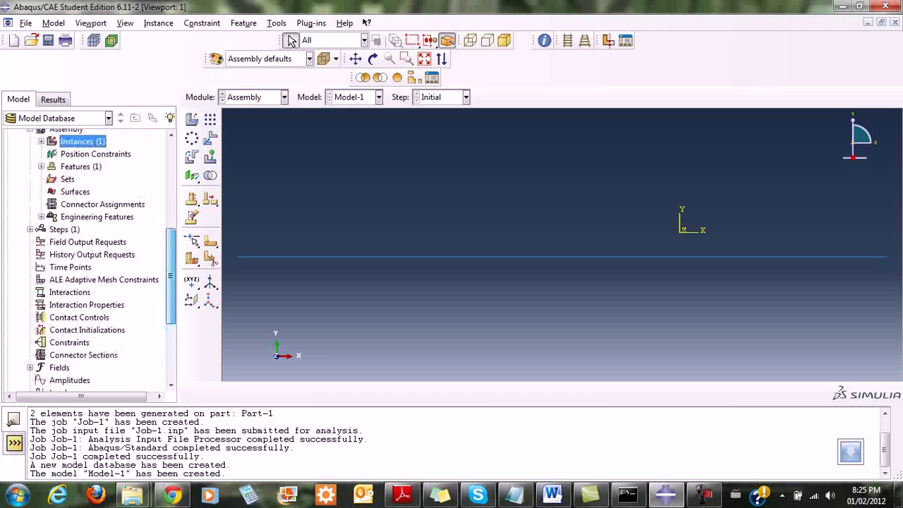
pyautogui.scroll(1, 89, 261)
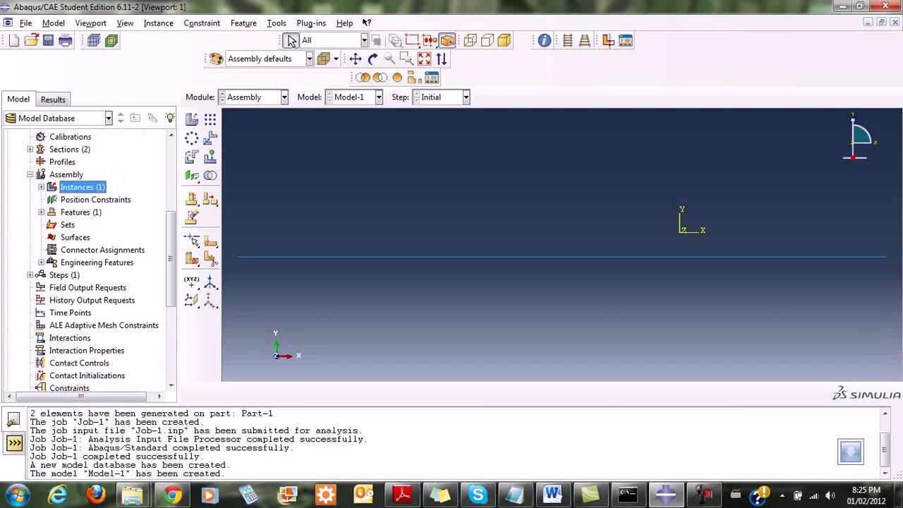
pyautogui.doubleClick(81, 187)
pyautogui.click(30, 275)
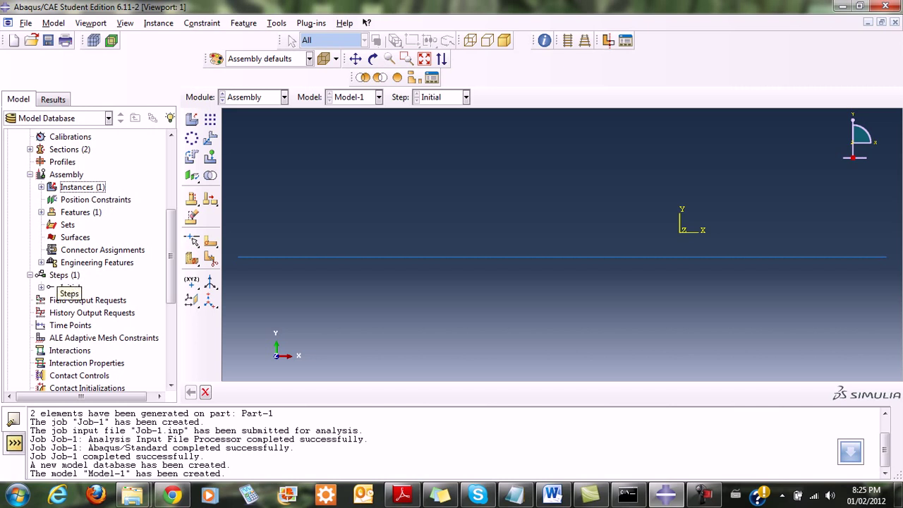
pyautogui.doubleClick(64, 274)
pyautogui.write('LoadApplication')
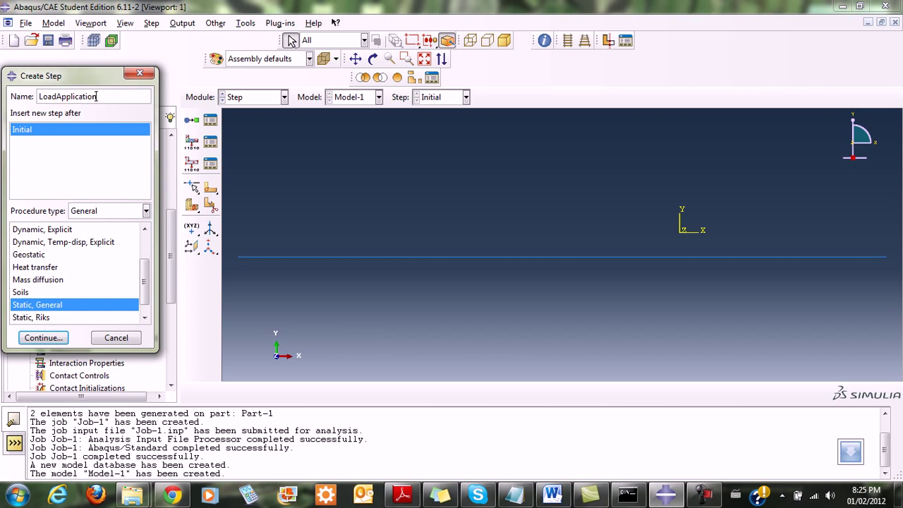
pyautogui.click(146, 211)
pyautogui.click(104, 238)
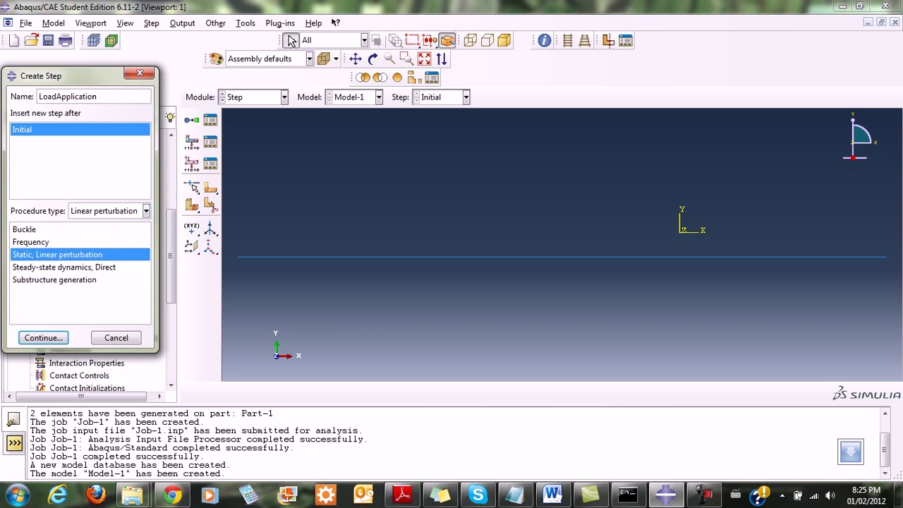
pyautogui.click(43, 337)
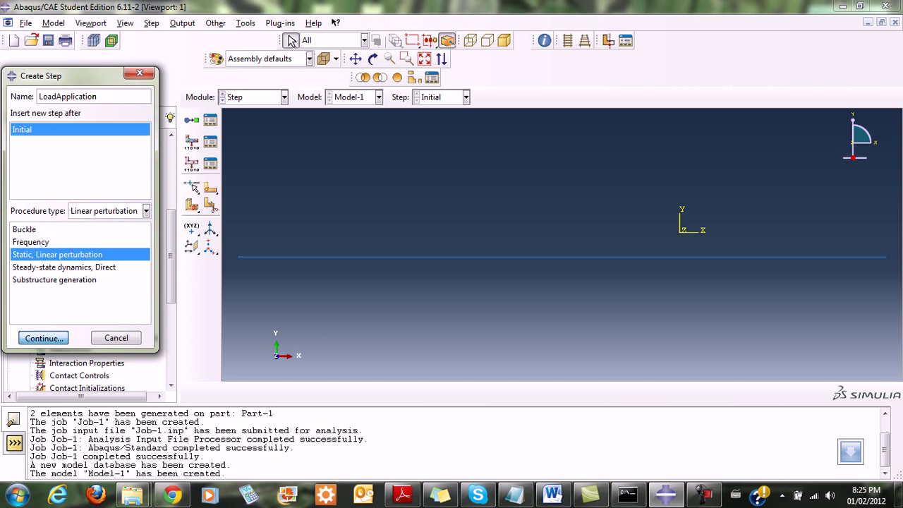
pyautogui.click(89, 358)
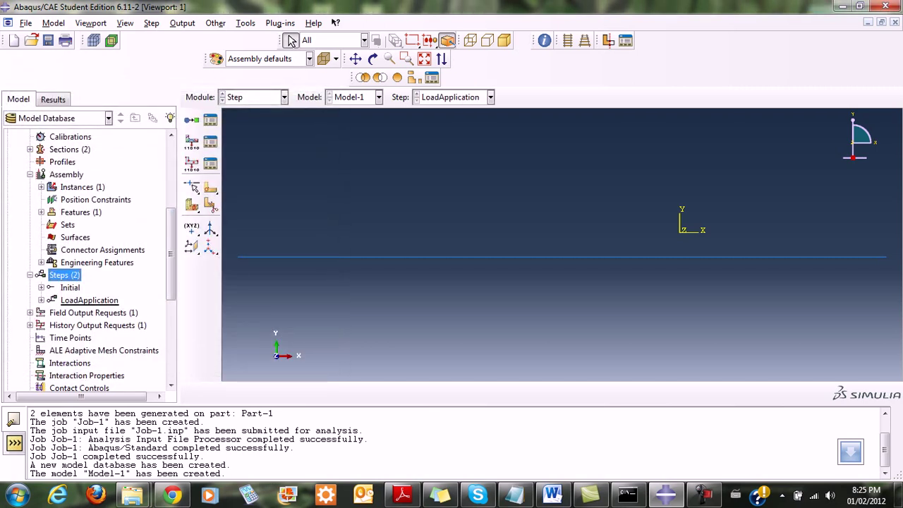
# Create a Displacement/Rotation boundary condition in the Initial step that fixes U1 and U2 at the bar's left end.
pyautogui.moveTo(171, 254); pyautogui.dragTo(171, 187)
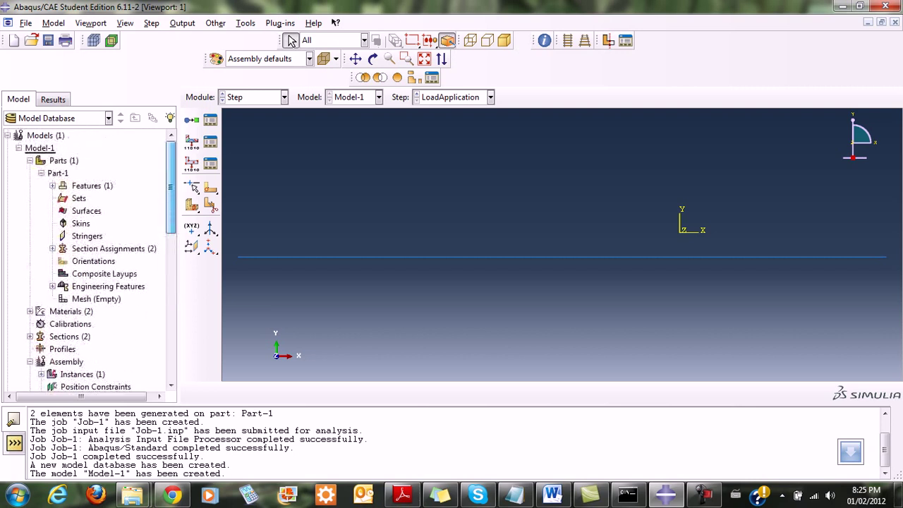
pyautogui.scroll(-10, 170, 191)
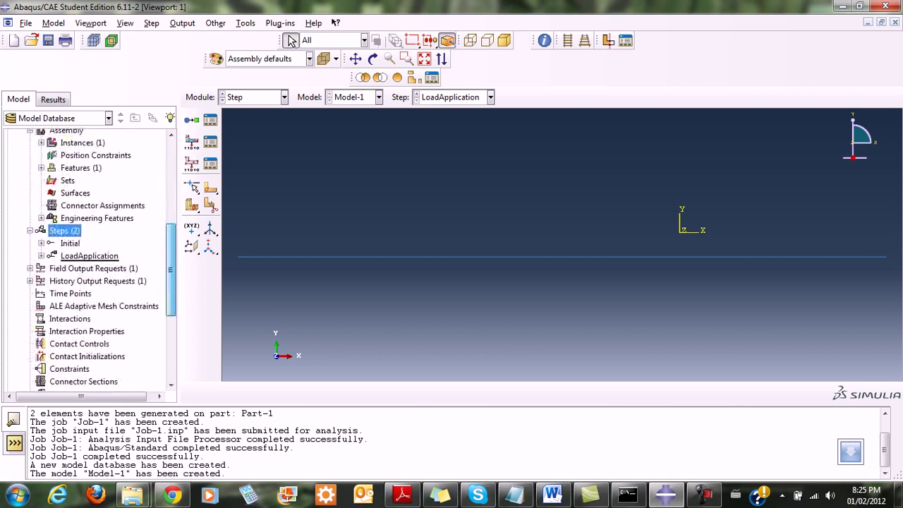
pyautogui.scroll(-2, 89, 260)
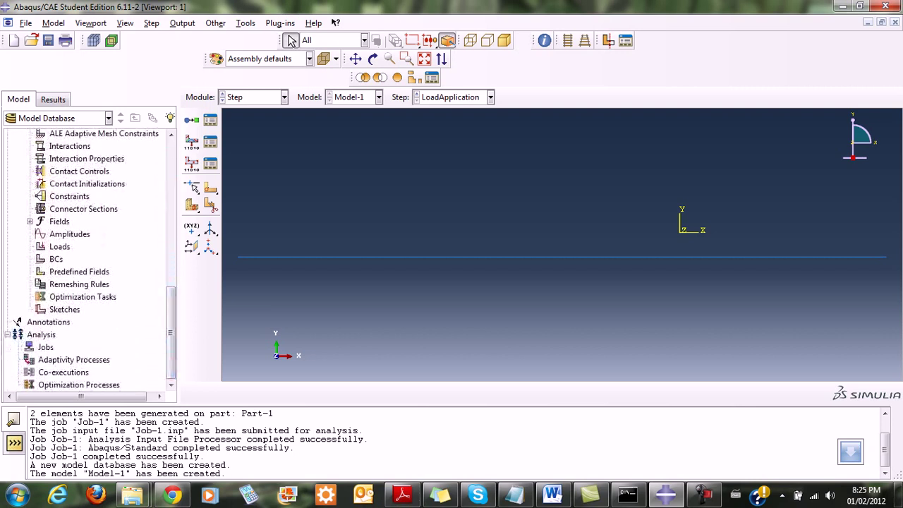
pyautogui.doubleClick(55, 259)
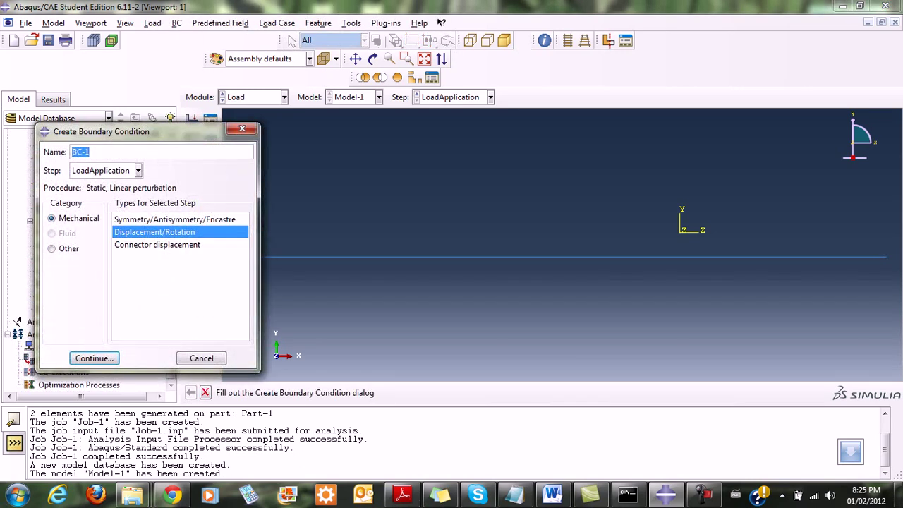
pyautogui.click(138, 171)
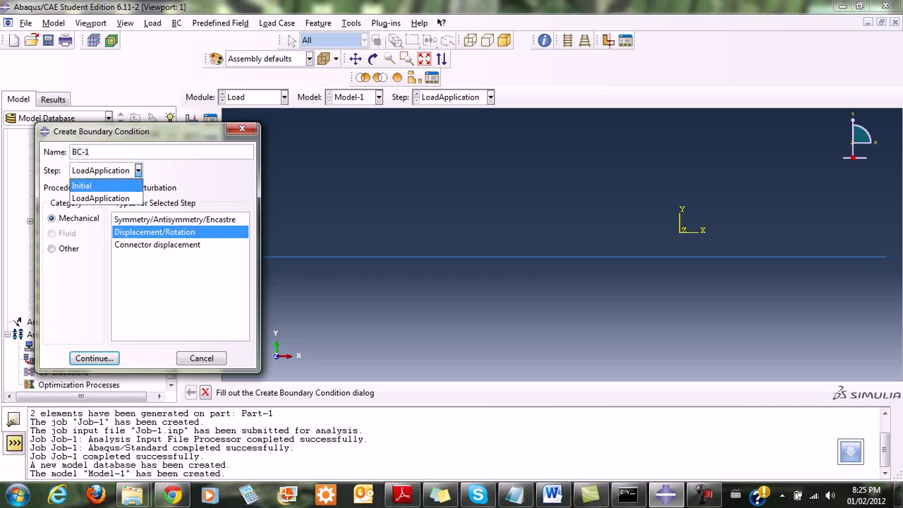
pyautogui.click(85, 185)
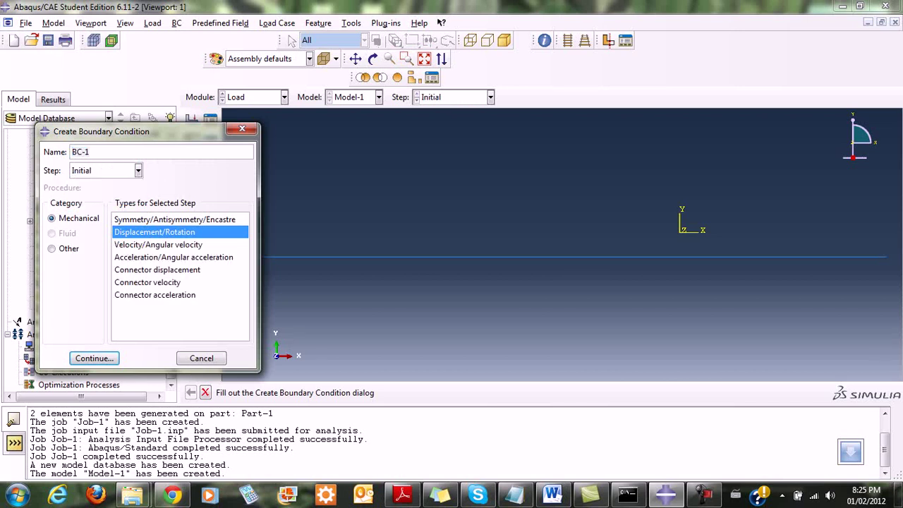
pyautogui.click(94, 357)
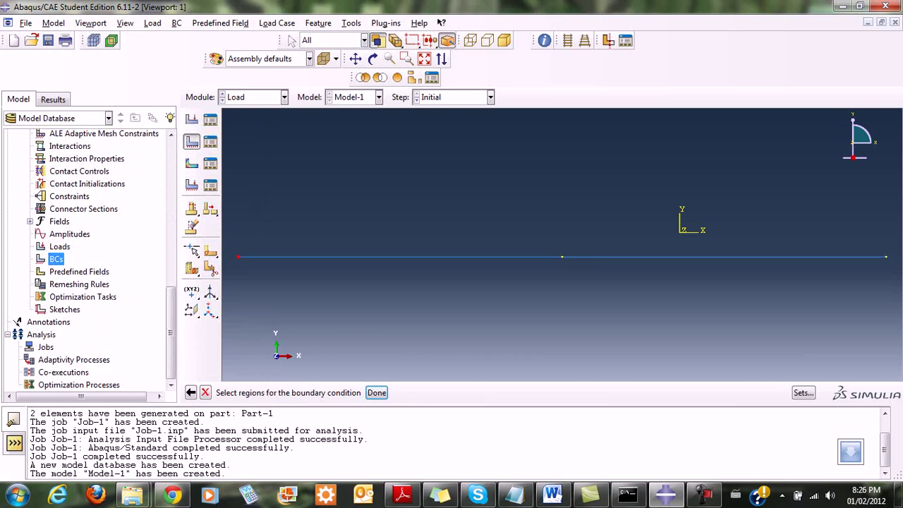
pyautogui.click(376, 393)
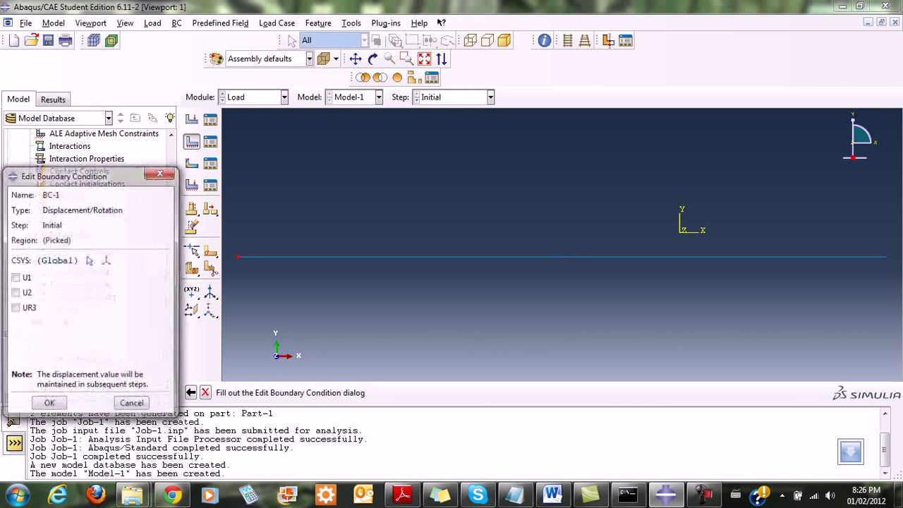
pyautogui.click(26, 277)
pyautogui.click(26, 292)
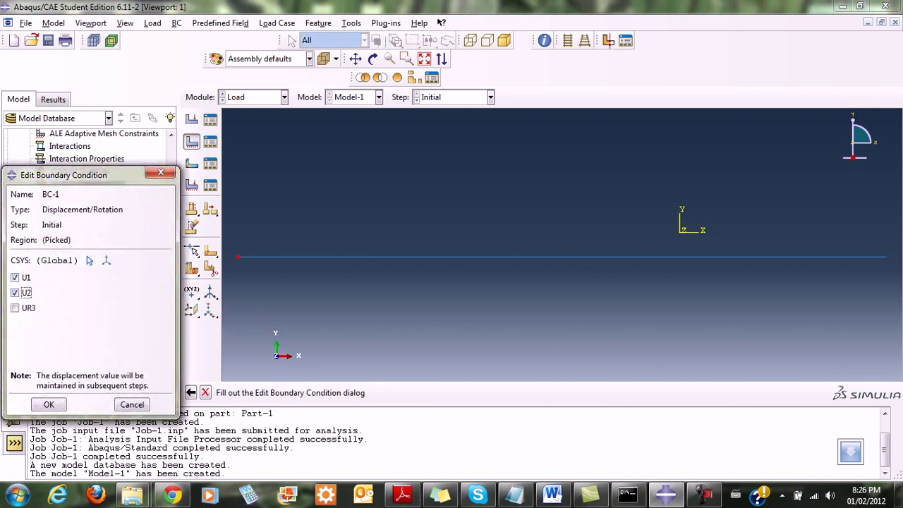
pyautogui.click(49, 405)
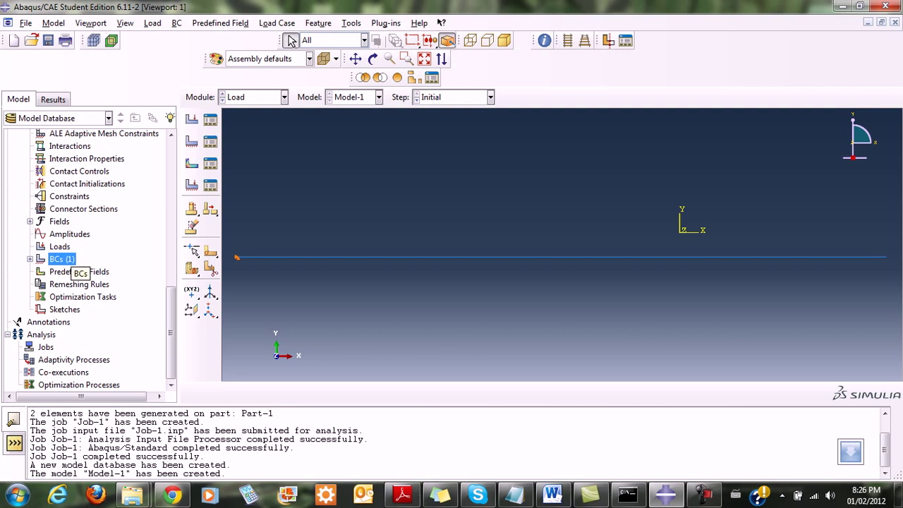
# Create a concentrated force in the LoadApplication step at the bar's right end with CF1 set to -20.
pyautogui.doubleClick(59, 246)
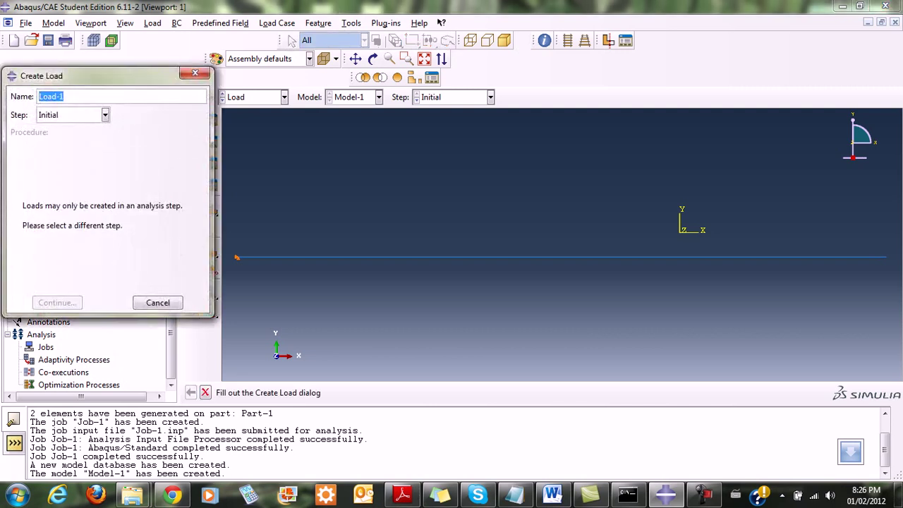
pyautogui.click(104, 115)
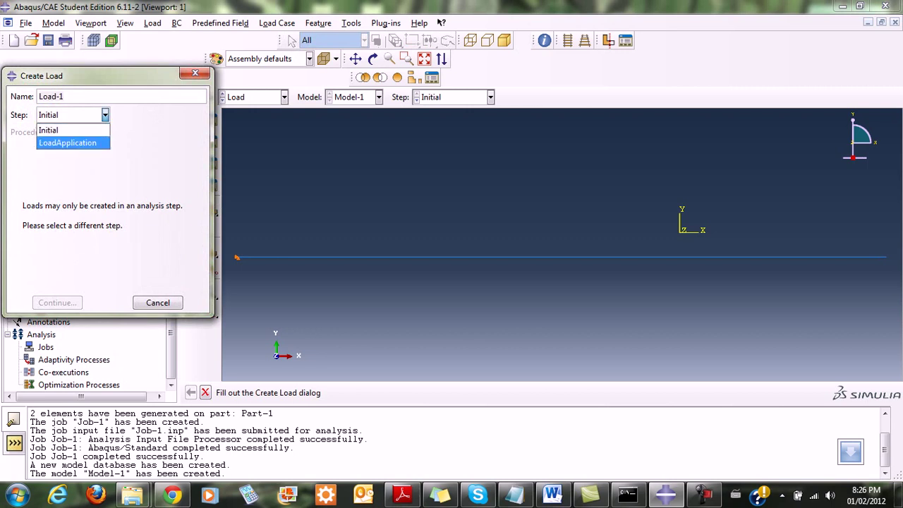
pyautogui.click(67, 142)
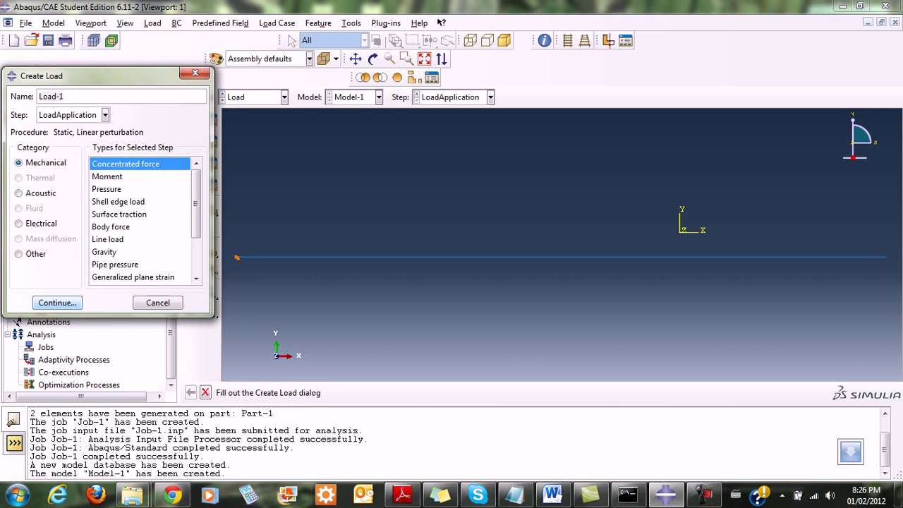
pyautogui.click(57, 302)
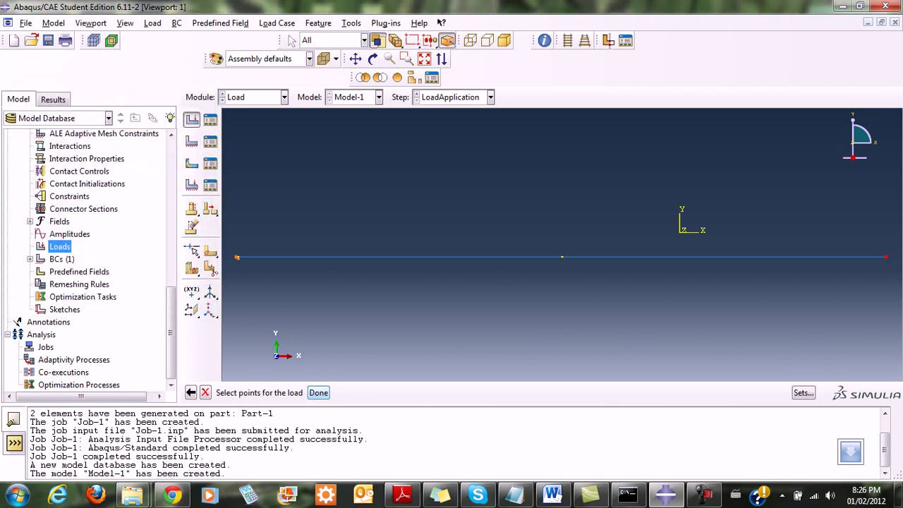
pyautogui.click(318, 393)
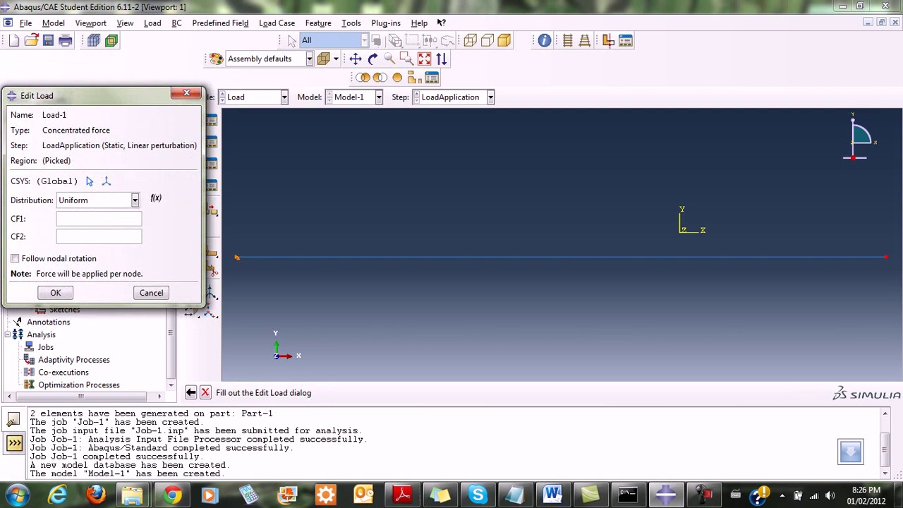
pyautogui.write('-20')
pyautogui.press('Return')
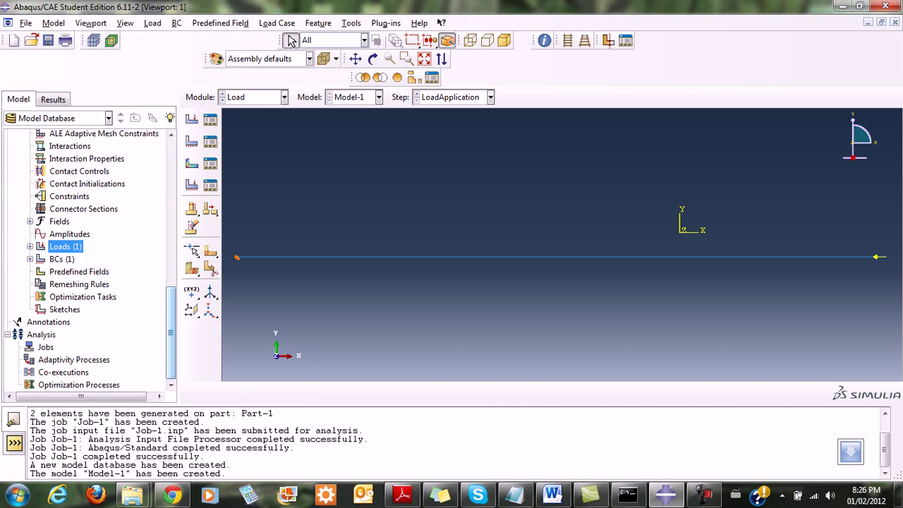
# Seed Part-1 for meshing with an approximate global size of 1.
pyautogui.moveTo(171, 332); pyautogui.dragTo(171, 187)
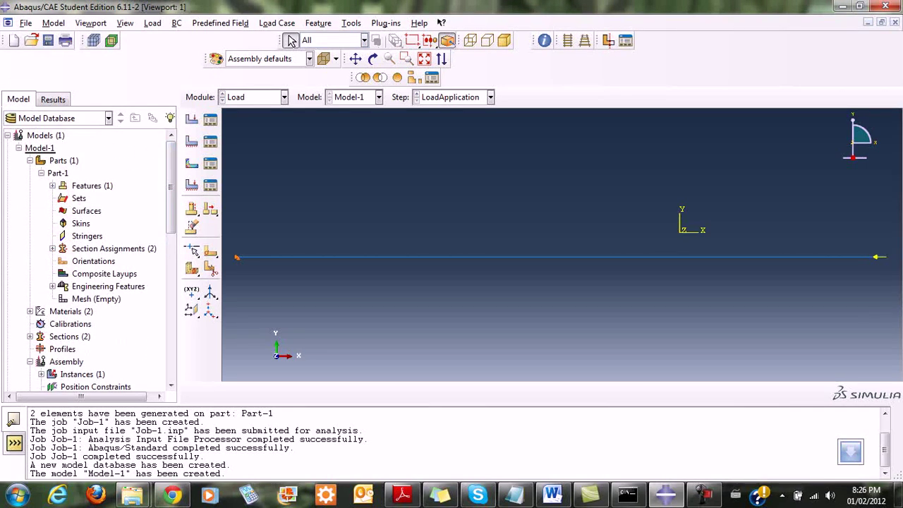
pyautogui.doubleClick(96, 299)
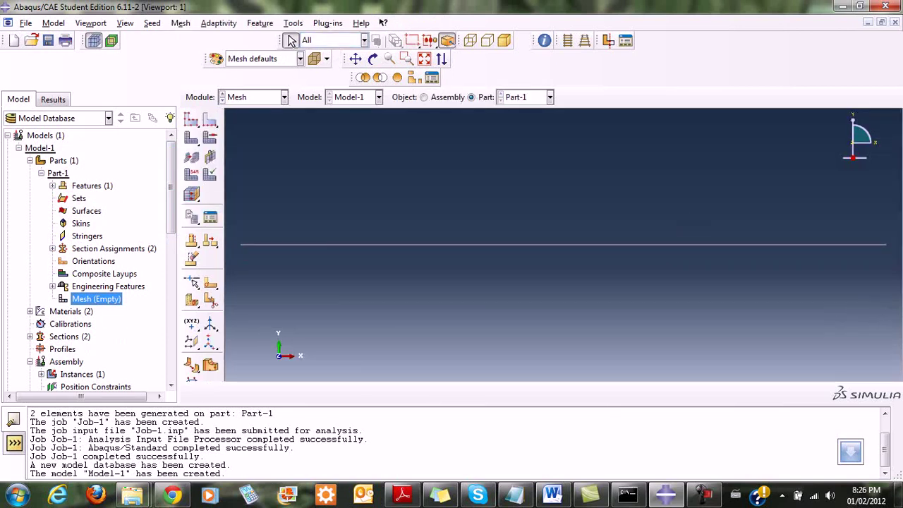
pyautogui.click(152, 24)
pyautogui.press('Down')
pyautogui.press('Return')
pyautogui.moveTo(156, 6); pyautogui.dragTo(214, 47)
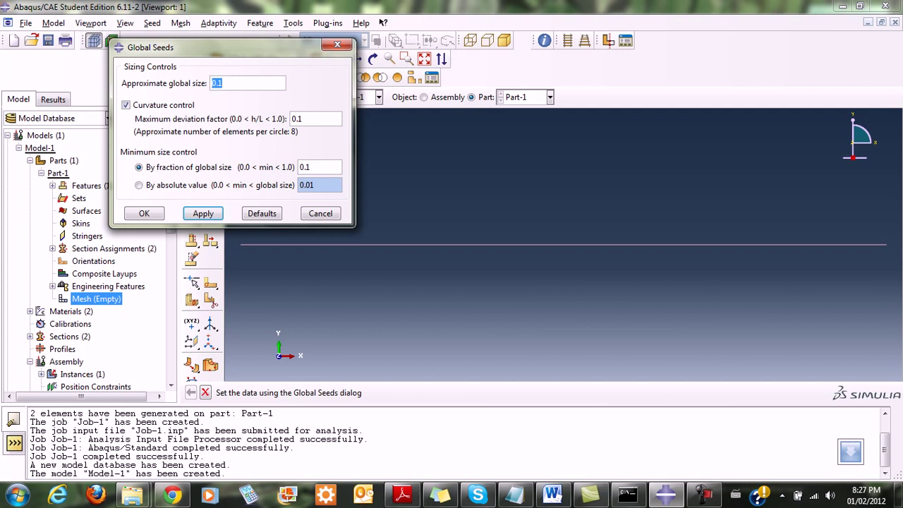
pyautogui.write('1')
pyautogui.click(203, 213)
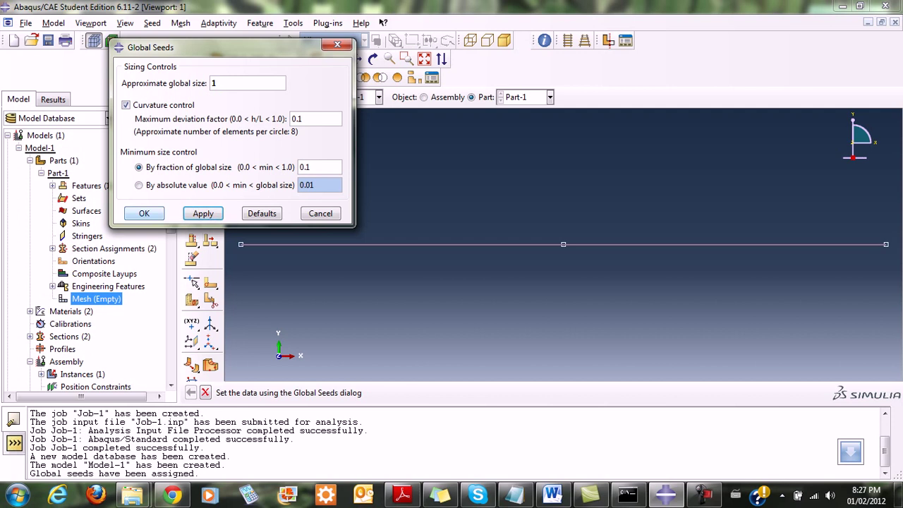
pyautogui.click(144, 213)
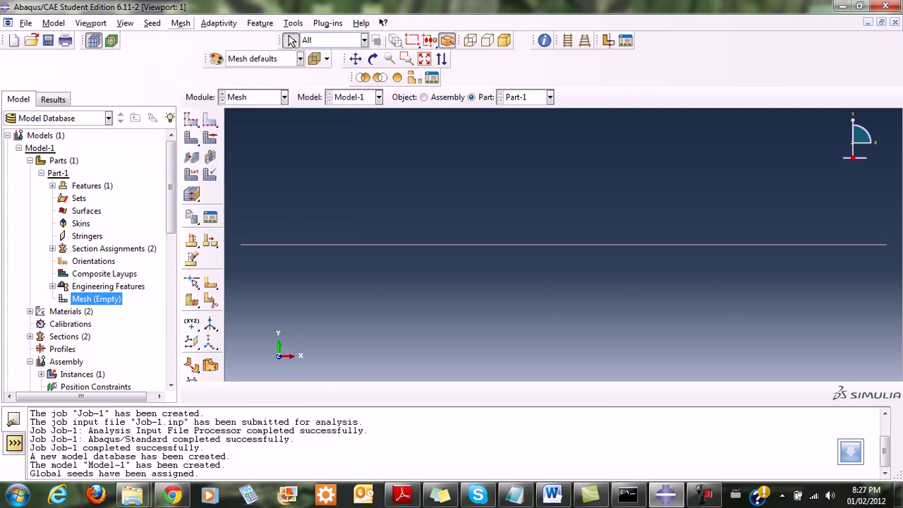
# Assign the Standard, Linear element type from the Truss family to the whole bar.
pyautogui.click(181, 22)
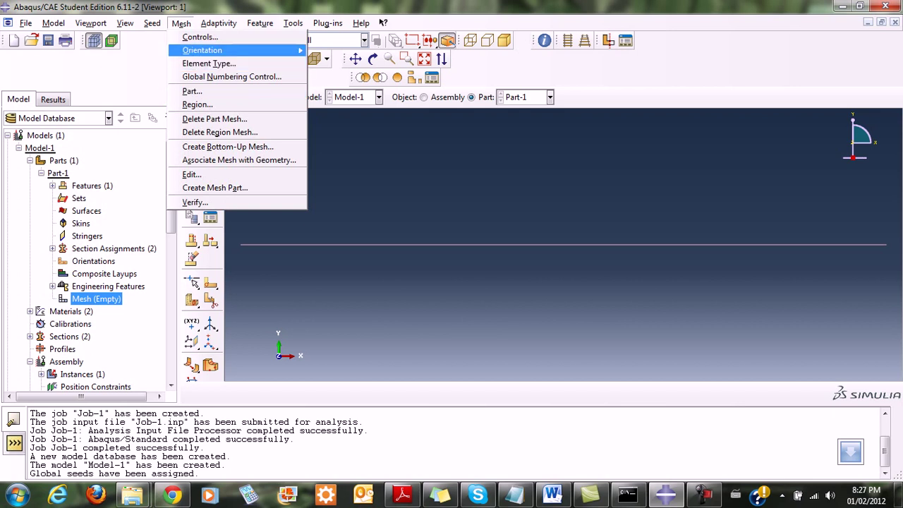
pyautogui.click(209, 63)
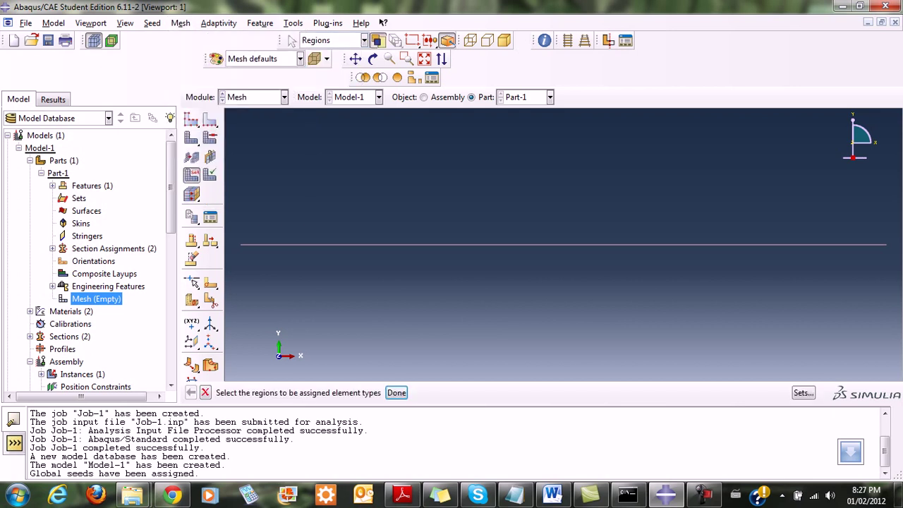
pyautogui.moveTo(239, 201); pyautogui.dragTo(892, 331)
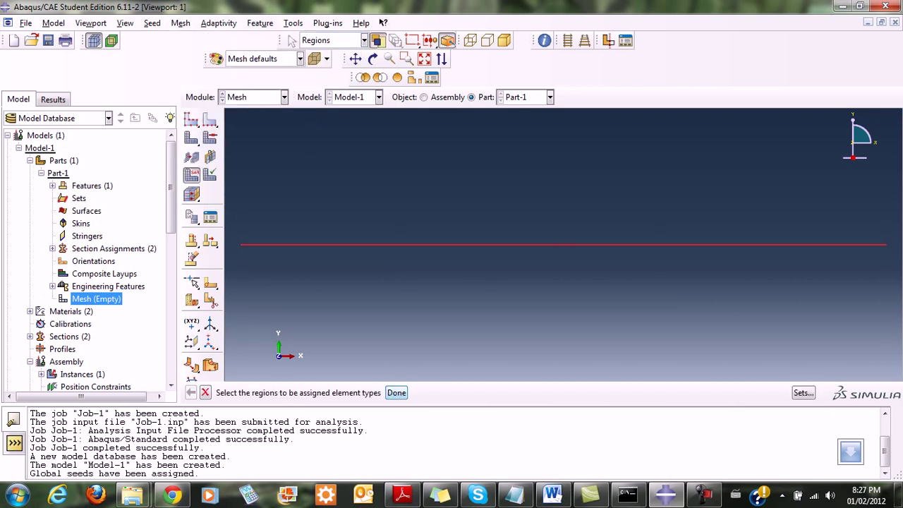
pyautogui.click(397, 393)
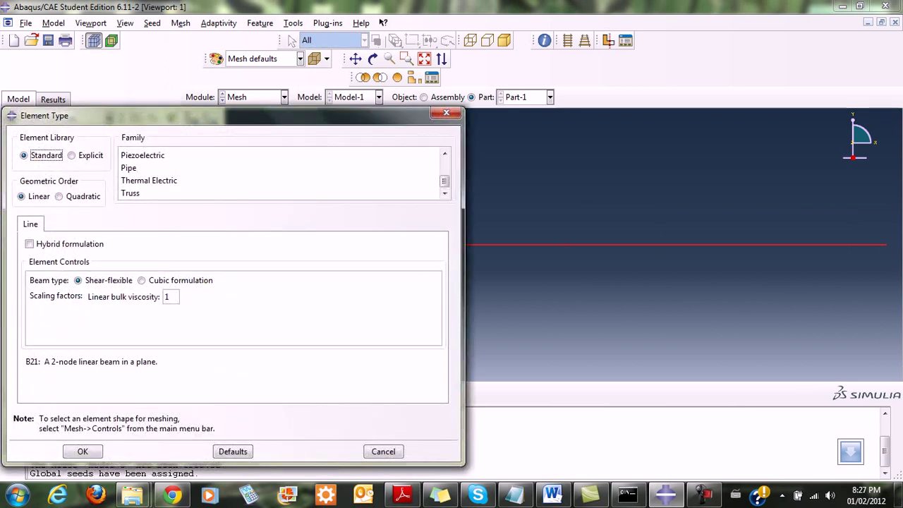
pyautogui.click(130, 193)
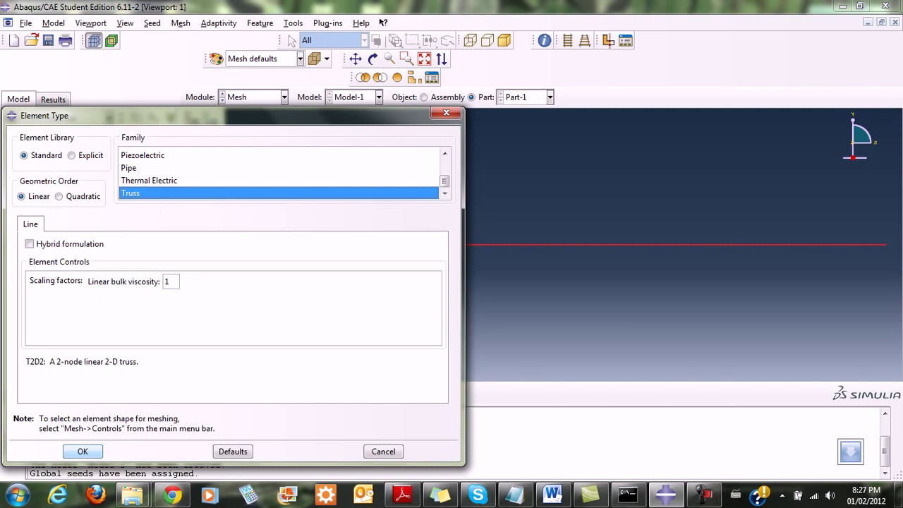
pyautogui.press('Return')
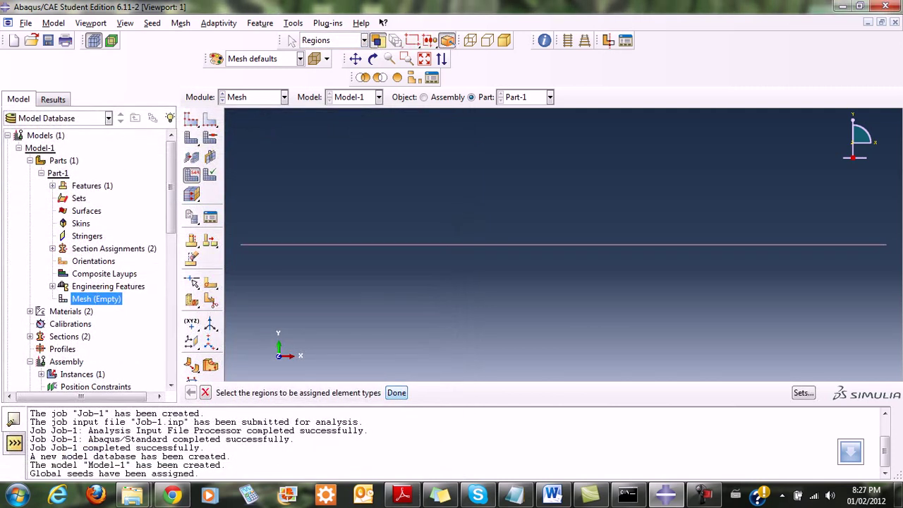
pyautogui.click(397, 393)
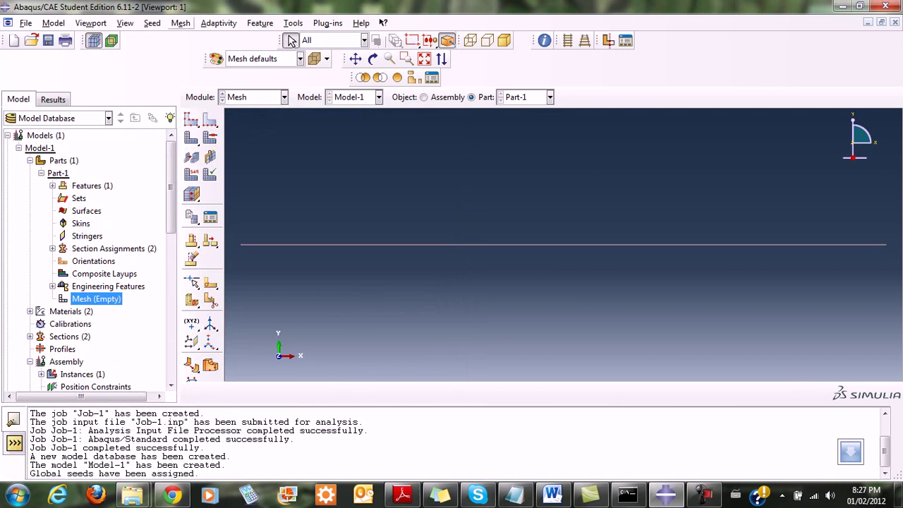
# Mesh Part-1 using the assigned seeds and element type.
pyautogui.click(181, 22)
pyautogui.click(191, 91)
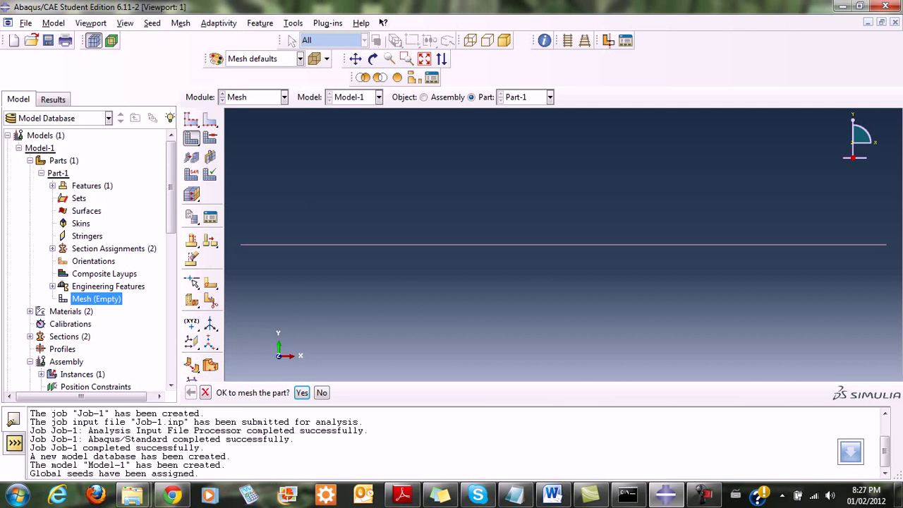
pyautogui.click(302, 392)
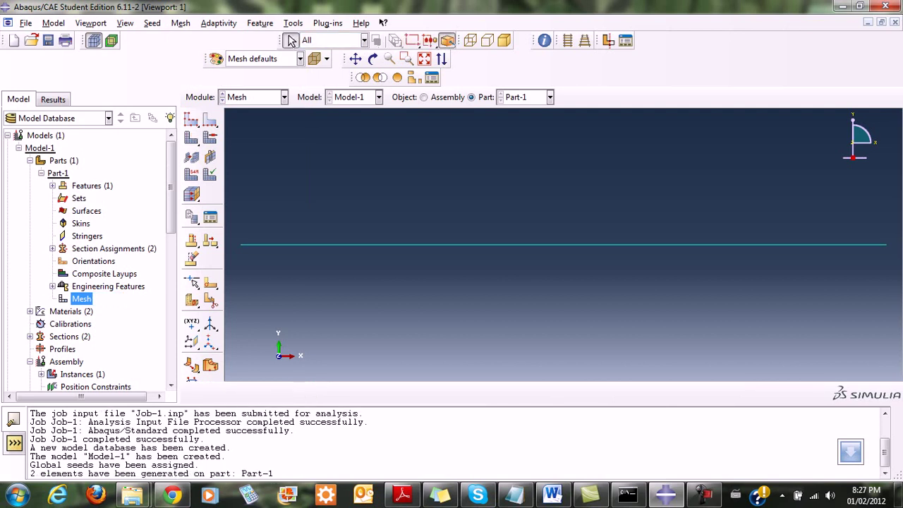
# Create an analysis job named Job-1 for Model-1 with the default Full analysis settings.
pyautogui.scroll(-10, 89, 261)
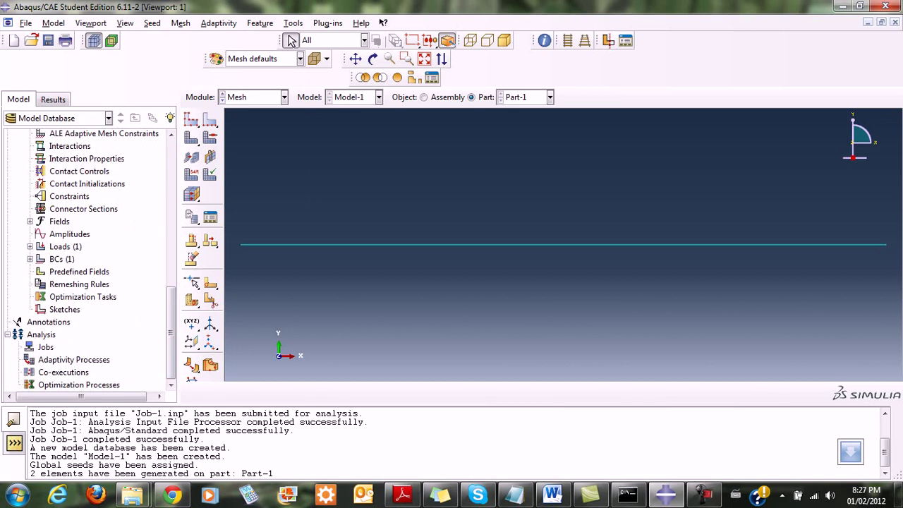
pyautogui.doubleClick(45, 347)
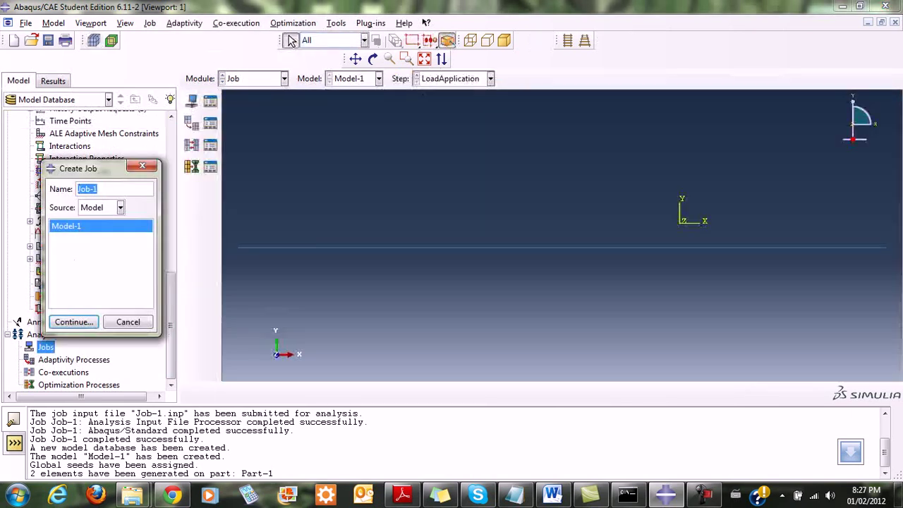
pyautogui.click(74, 321)
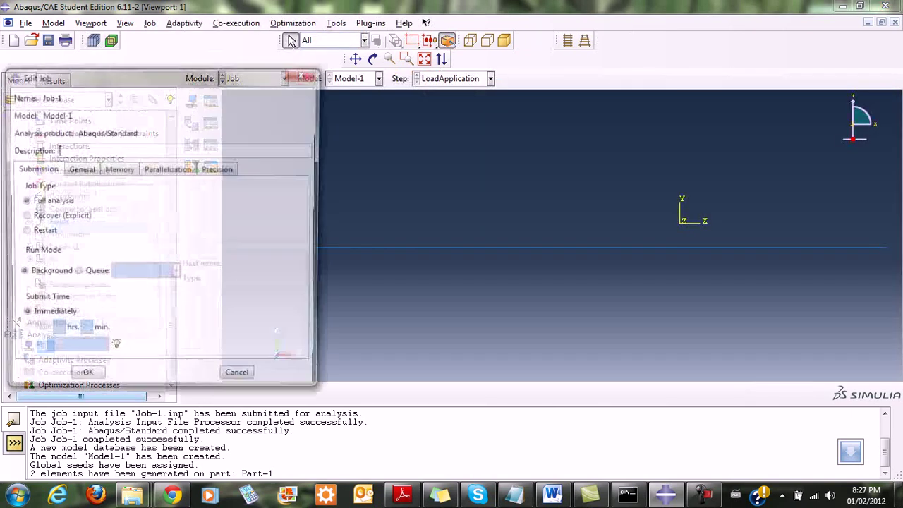
pyautogui.click(84, 380)
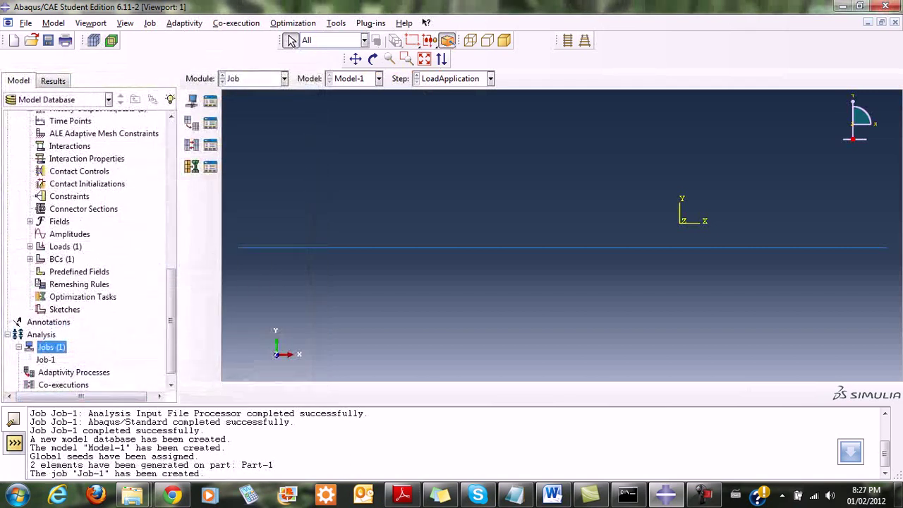
# Run a data check on Job-1, overwriting its existing job files.
pyautogui.rightClick(45, 360)
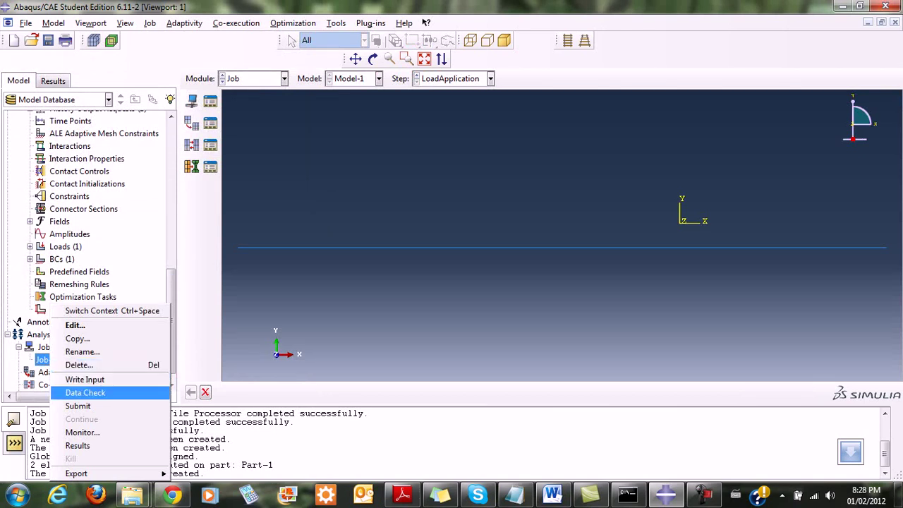
pyautogui.press('Return')
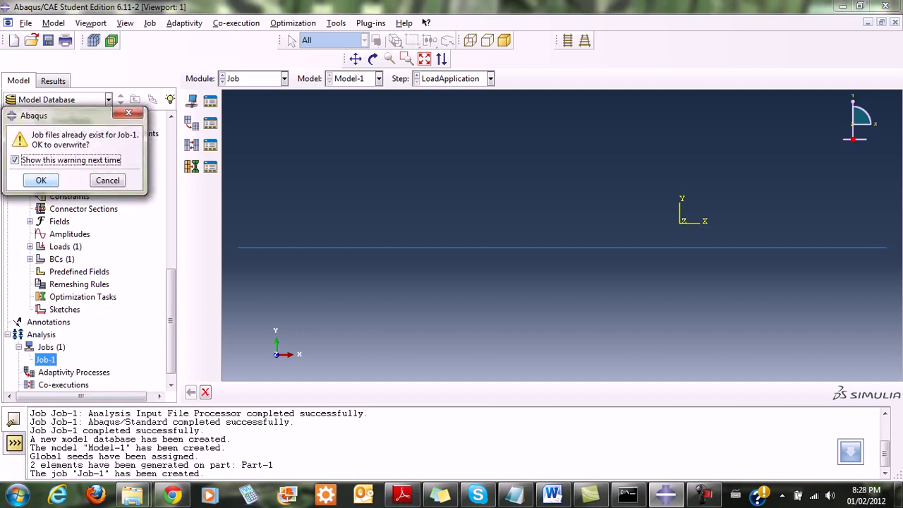
pyautogui.press('Return')
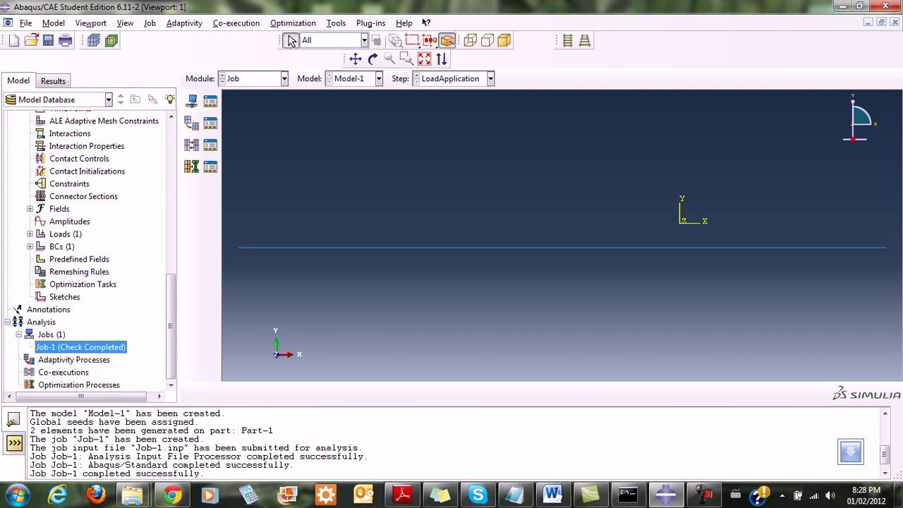
# Submit Job-1 for full analysis, overwriting its existing job files.
pyautogui.rightClick(69, 347)
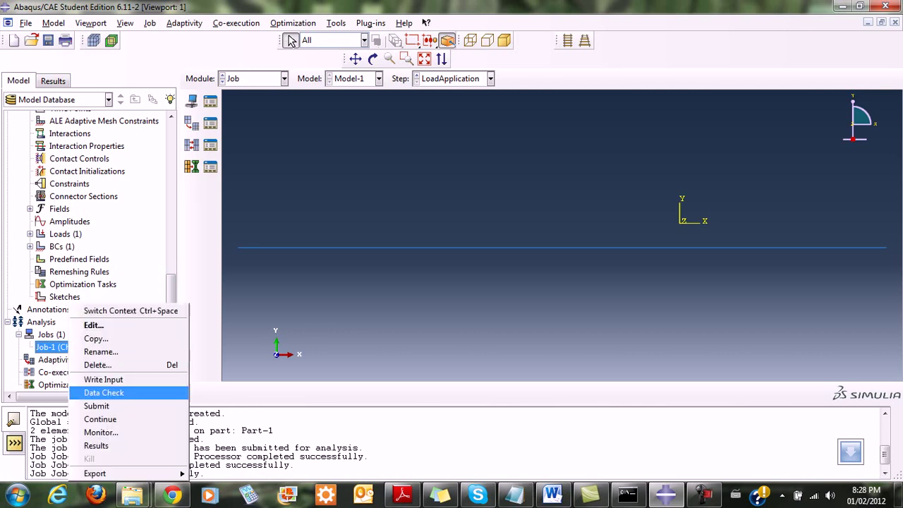
pyautogui.click(97, 406)
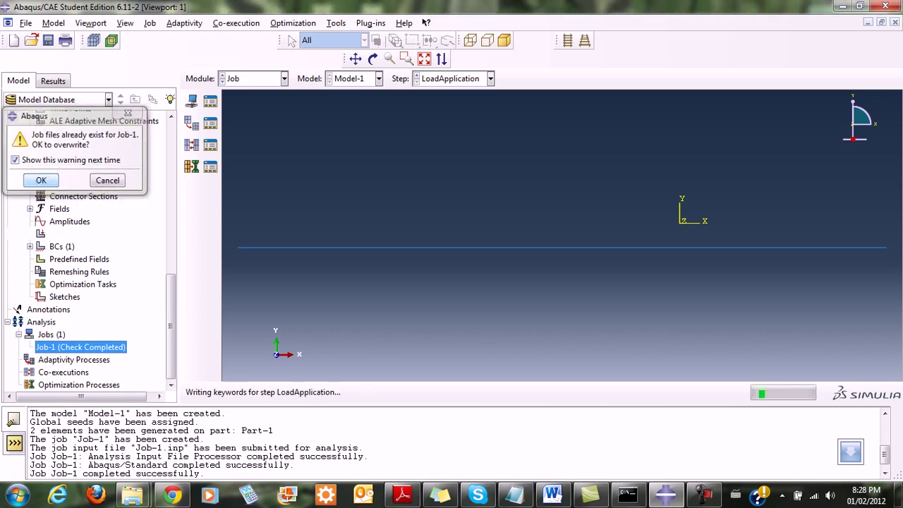
pyautogui.press('Return')
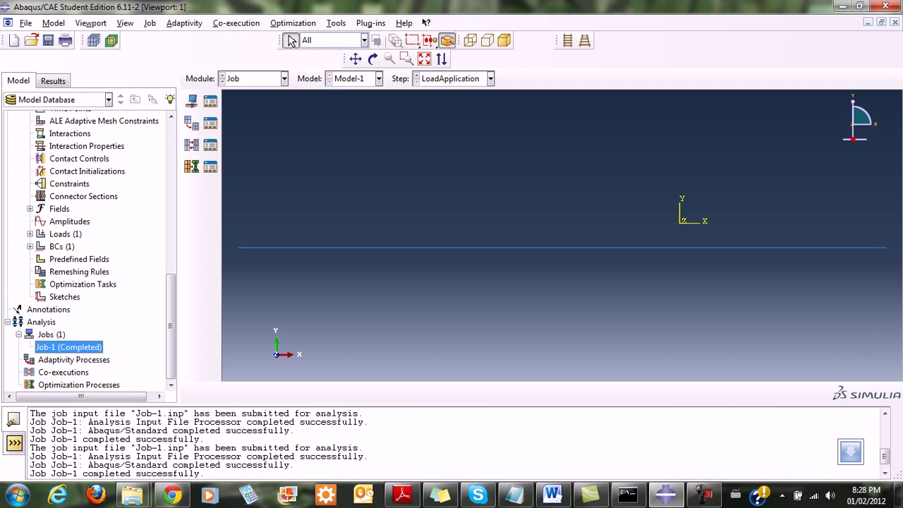
# Open the results of Job-1 and compare the bar's undeformed and deformed shapes.
pyautogui.rightClick(74, 347)
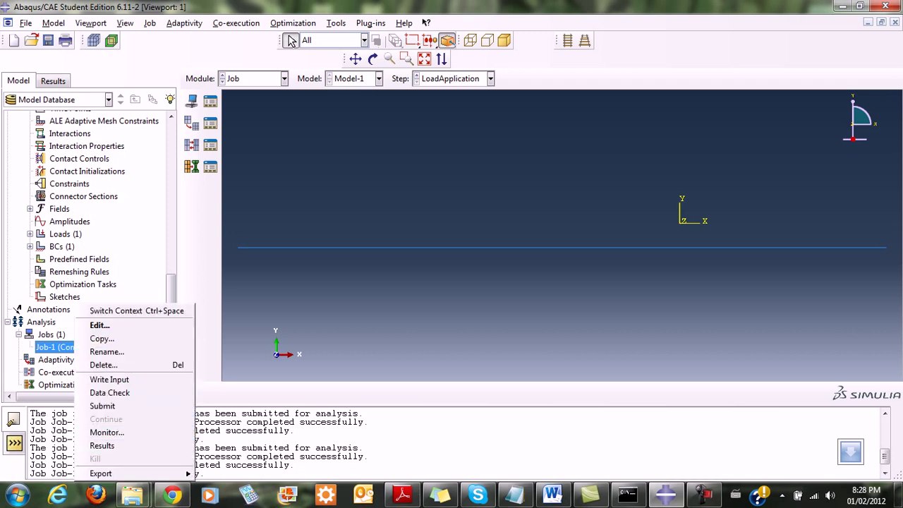
pyautogui.click(102, 445)
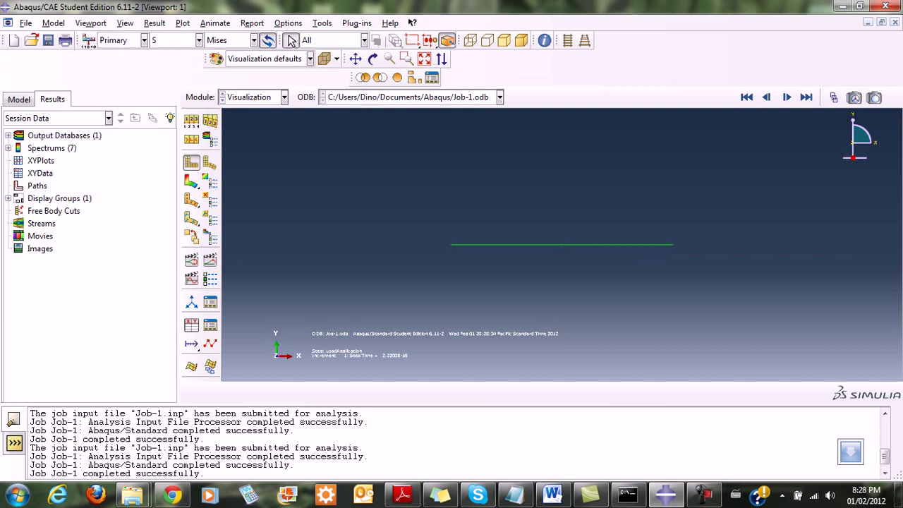
pyautogui.click(209, 163)
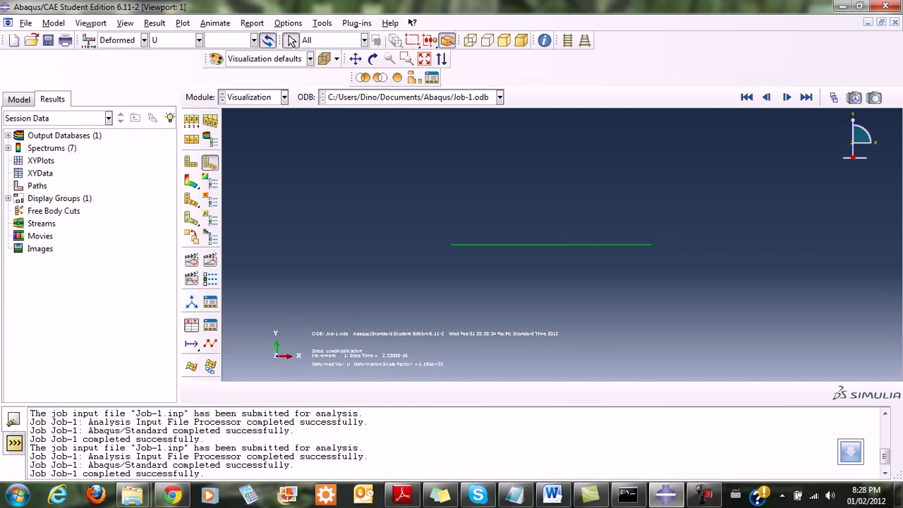
pyautogui.click(191, 162)
pyautogui.click(210, 162)
pyautogui.click(191, 162)
pyautogui.click(210, 163)
# Plot the primary stress variable S on the deformed bar as contours of the S11 component.
pyautogui.click(144, 40)
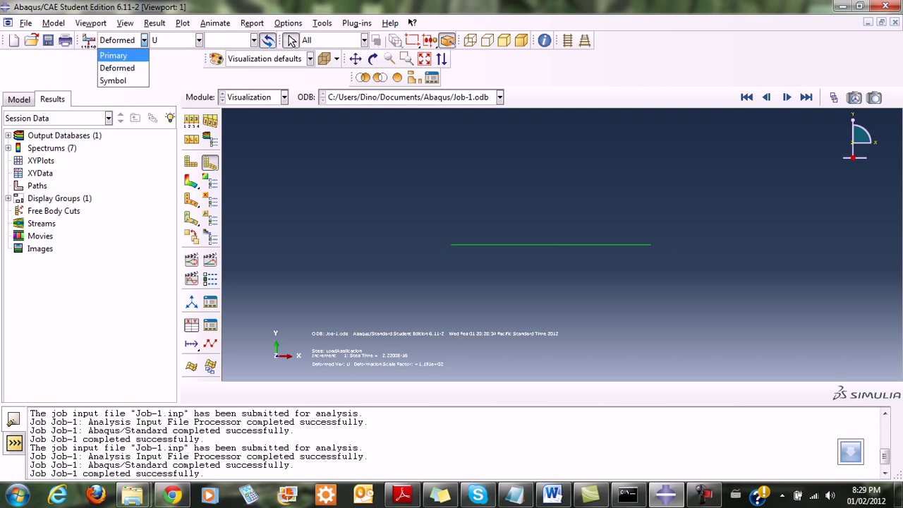
pyautogui.click(115, 55)
pyautogui.click(254, 41)
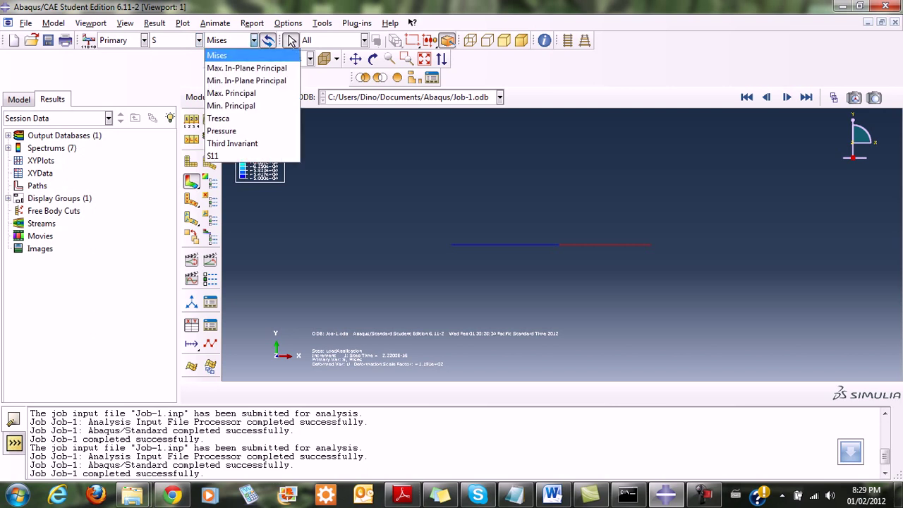
pyautogui.press('Return')
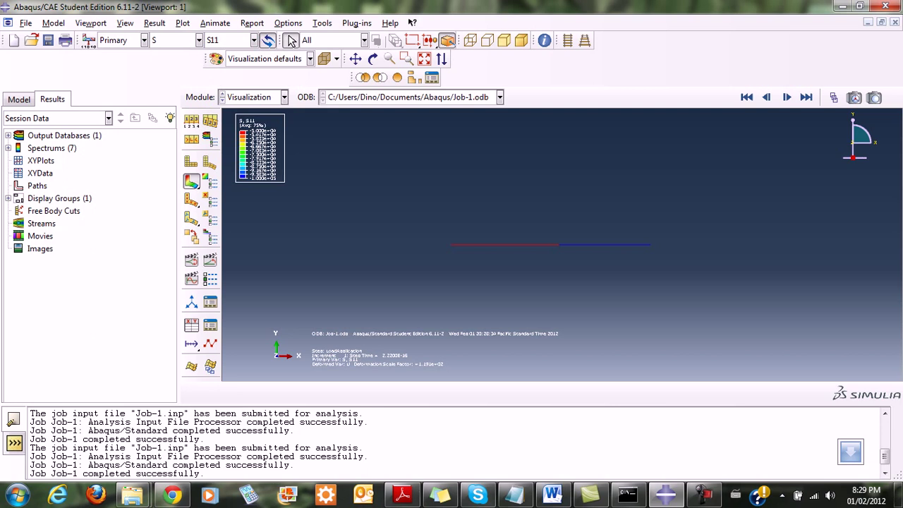
pyautogui.scroll(3, 460, 214)
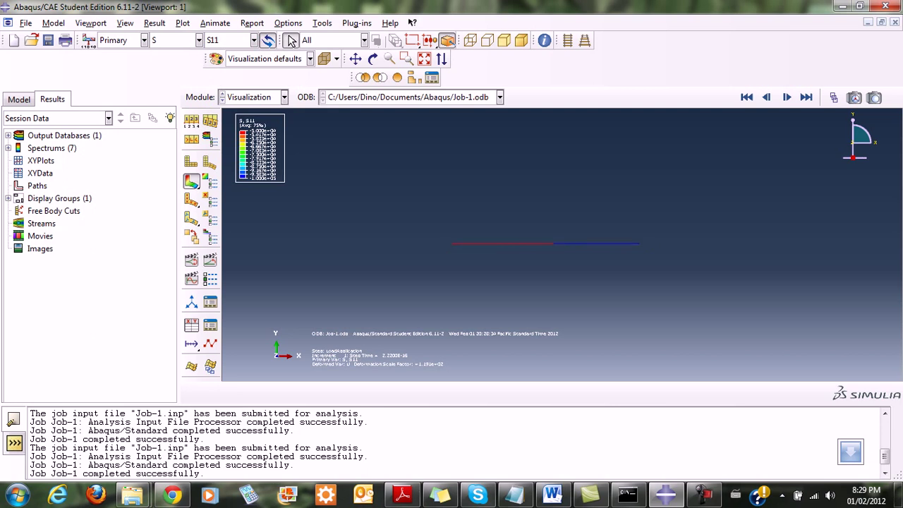
pyautogui.scroll(-7, 459, 214)
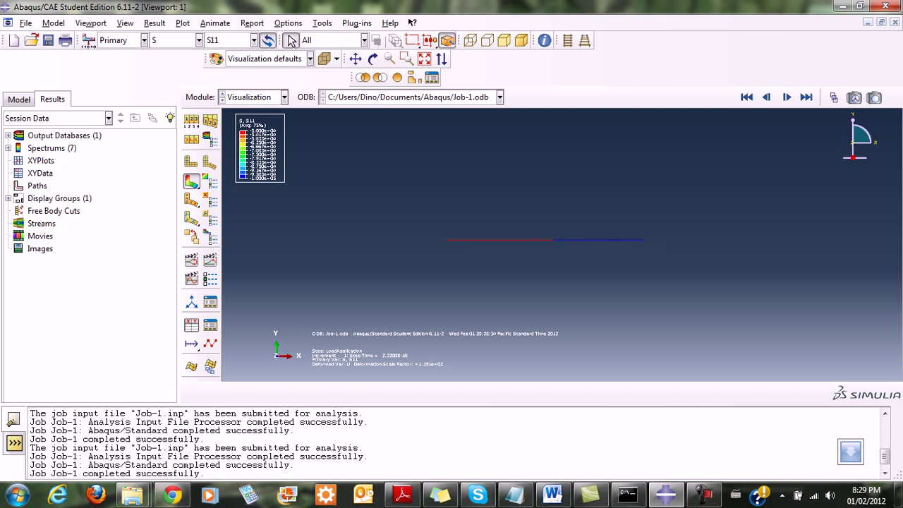
# Set the viewport legend's font size to 14 points, keeping the Verdana font.
pyautogui.click(91, 23)
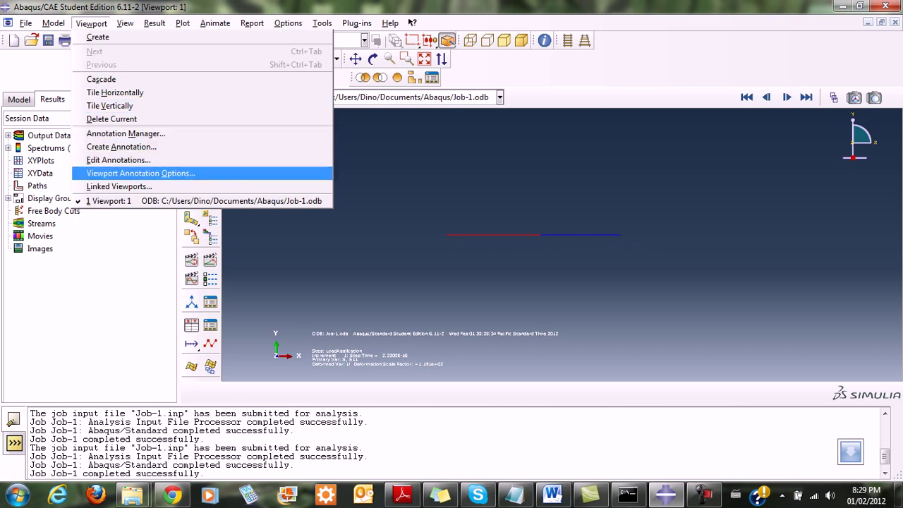
pyautogui.click(141, 173)
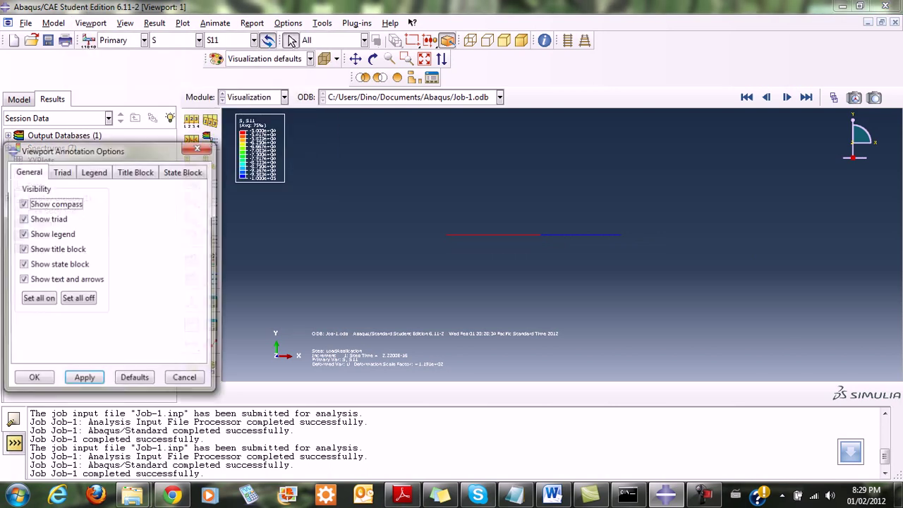
pyautogui.click(93, 171)
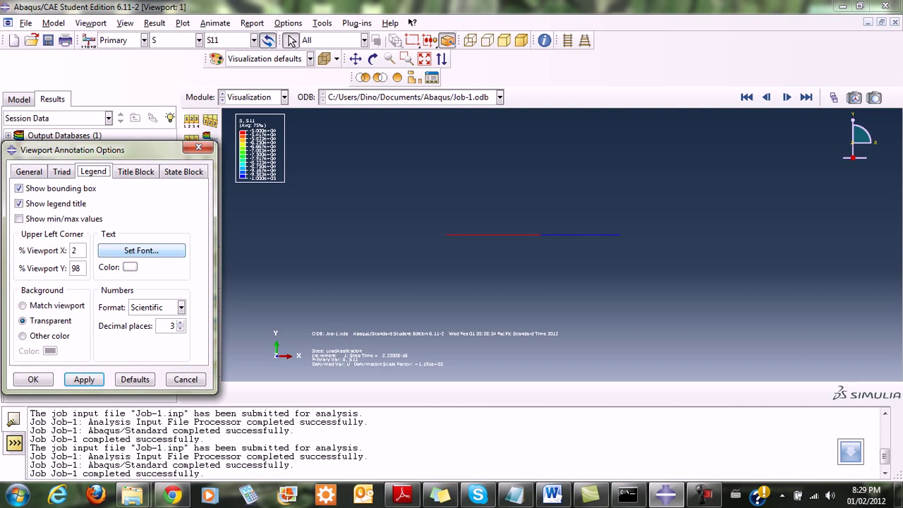
pyautogui.click(141, 250)
pyautogui.click(404, 184)
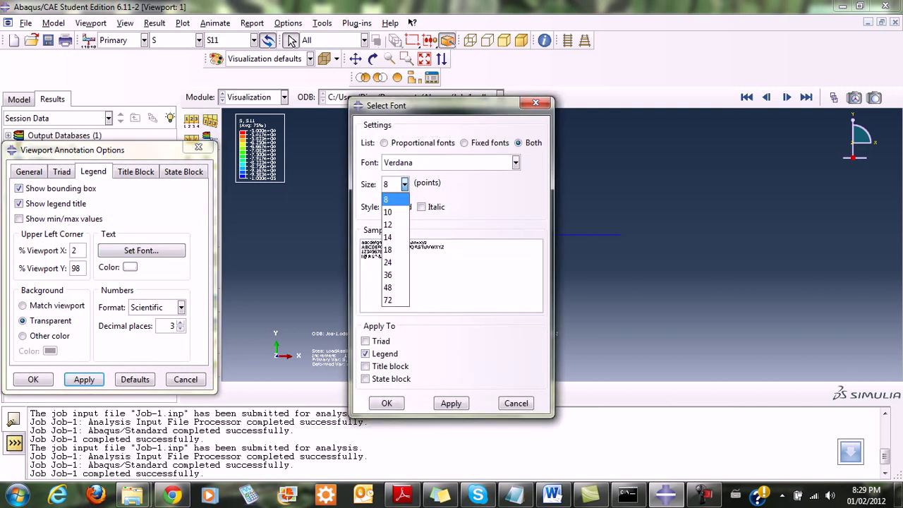
pyautogui.click(397, 237)
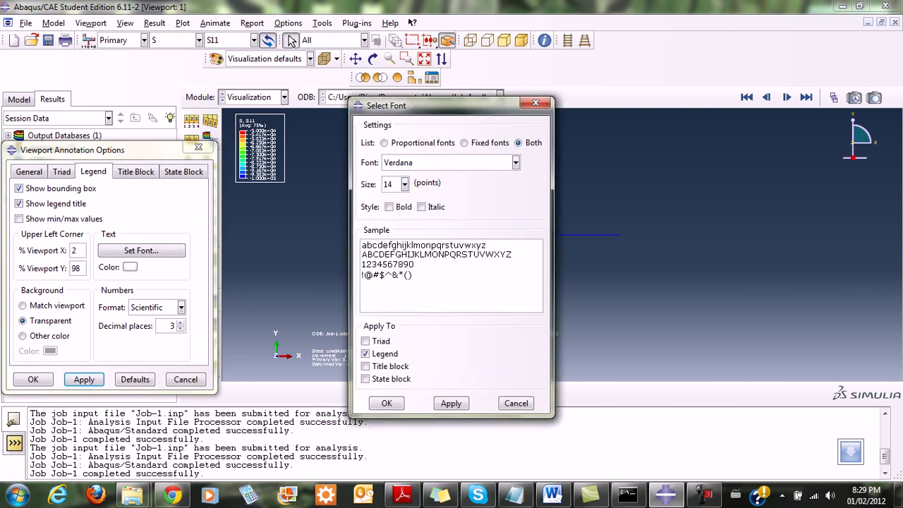
pyautogui.click(450, 404)
pyautogui.click(386, 404)
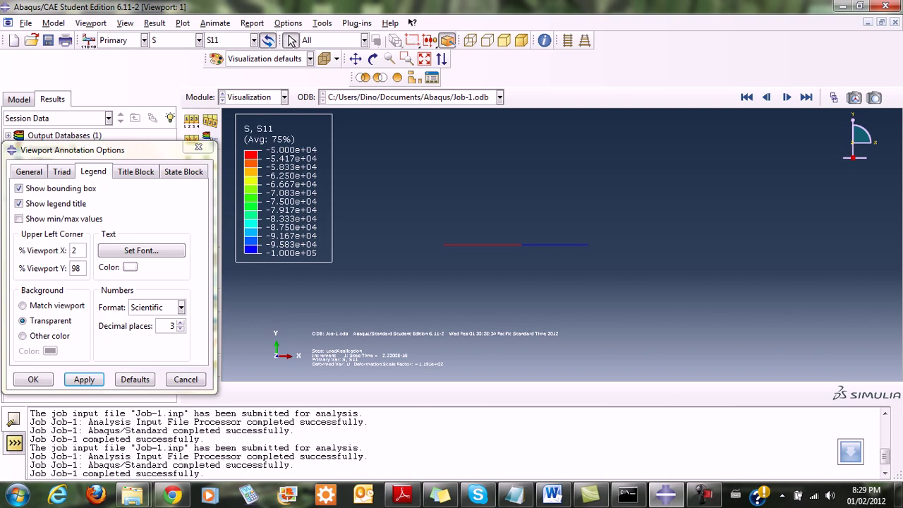
# Plot contours of displacement U on the bar, viewing its magnitude, U2 and finally U1, and accept the viewport annotation options.
pyautogui.click(199, 40)
pyautogui.click(176, 106)
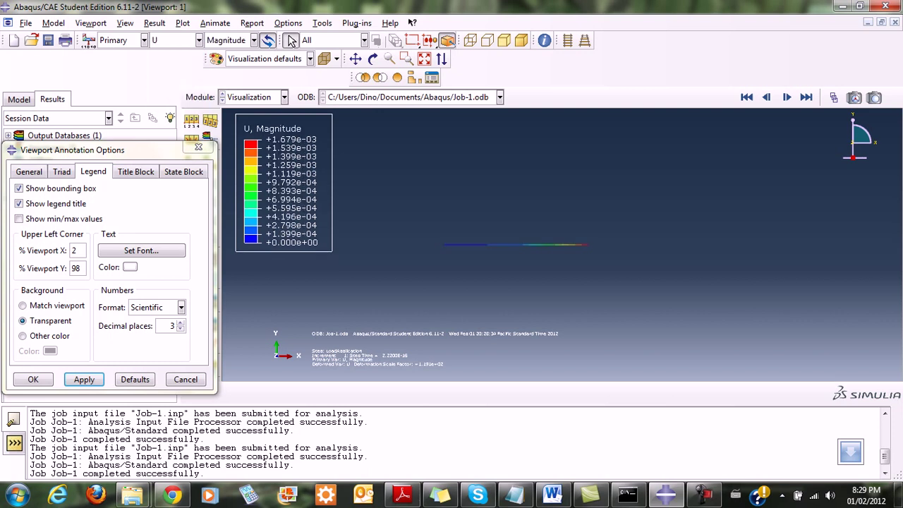
pyautogui.click(253, 40)
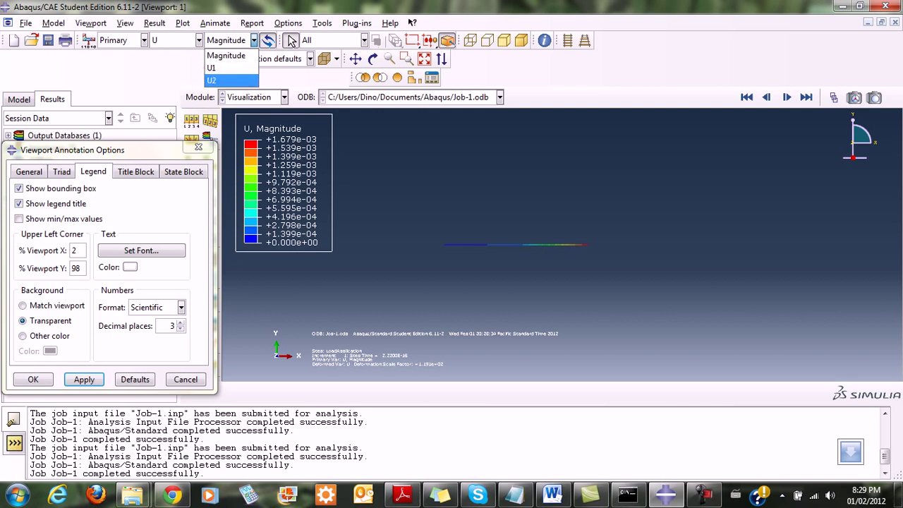
pyautogui.click(225, 80)
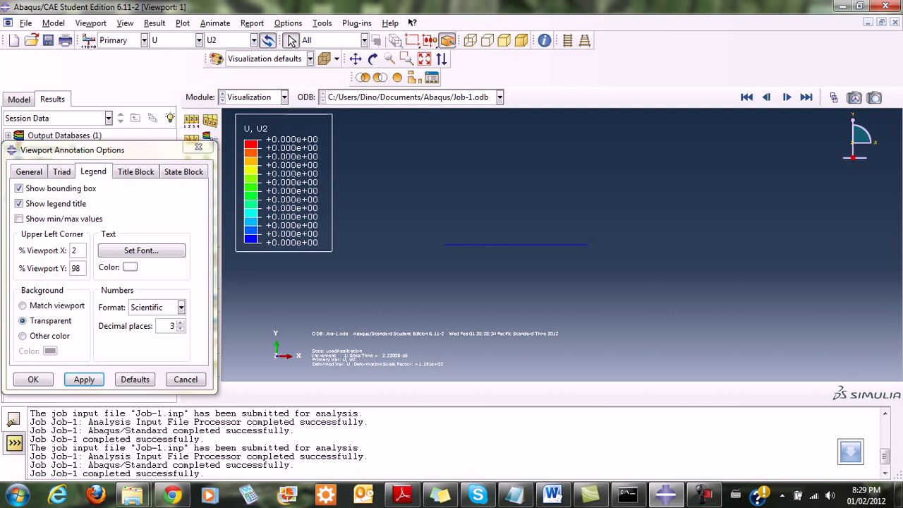
pyautogui.click(253, 40)
pyautogui.click(225, 67)
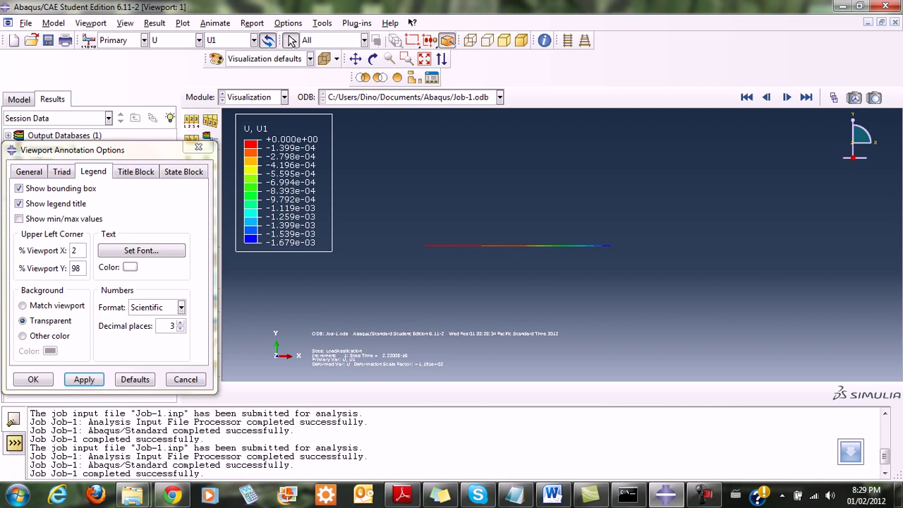
pyautogui.click(33, 379)
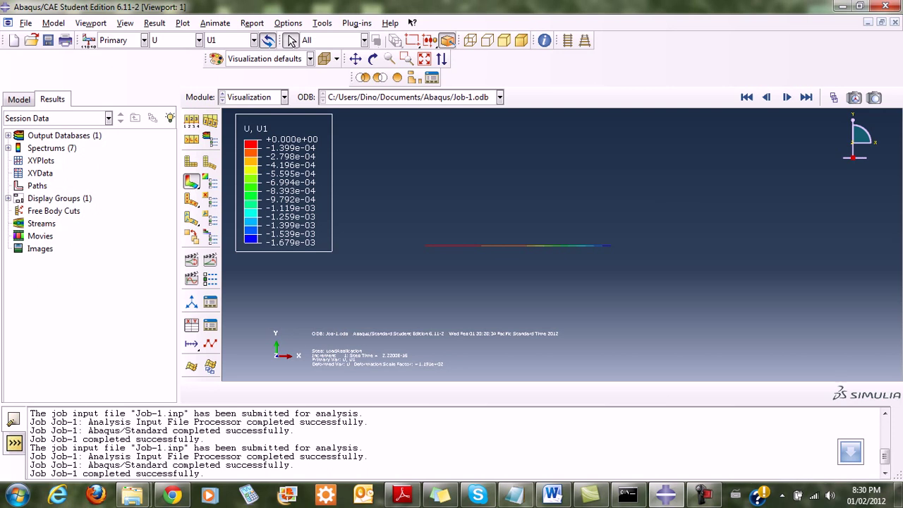
# Set up a field output report that writes to the file abaqus.rpt in the Desktop folder, and return to its output variables.
pyautogui.click(252, 22)
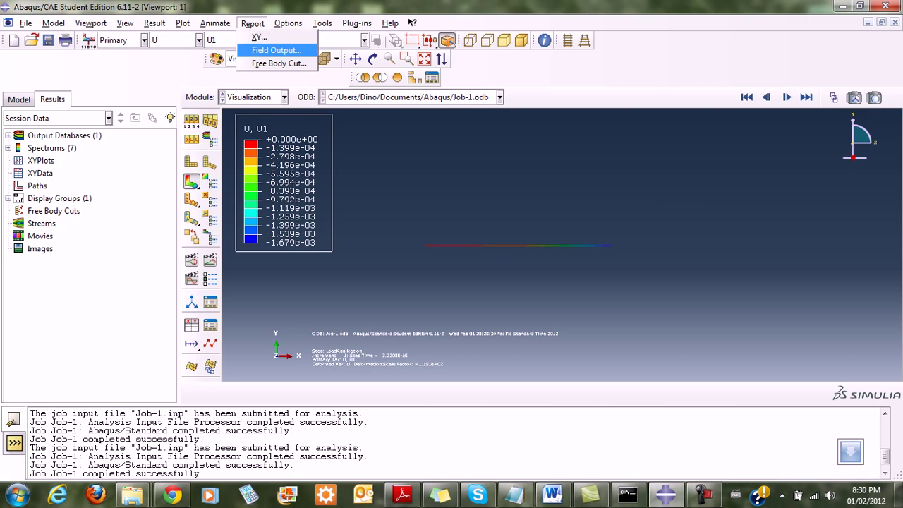
pyautogui.click(271, 50)
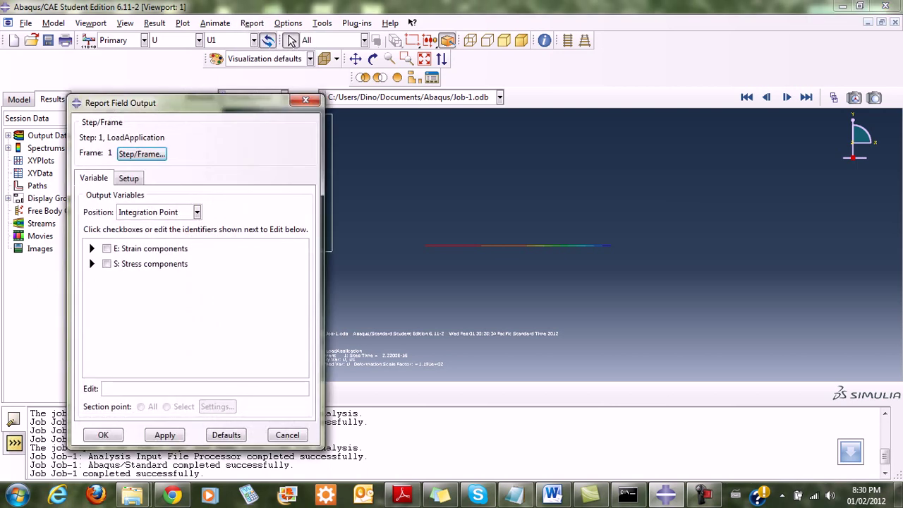
pyautogui.click(128, 178)
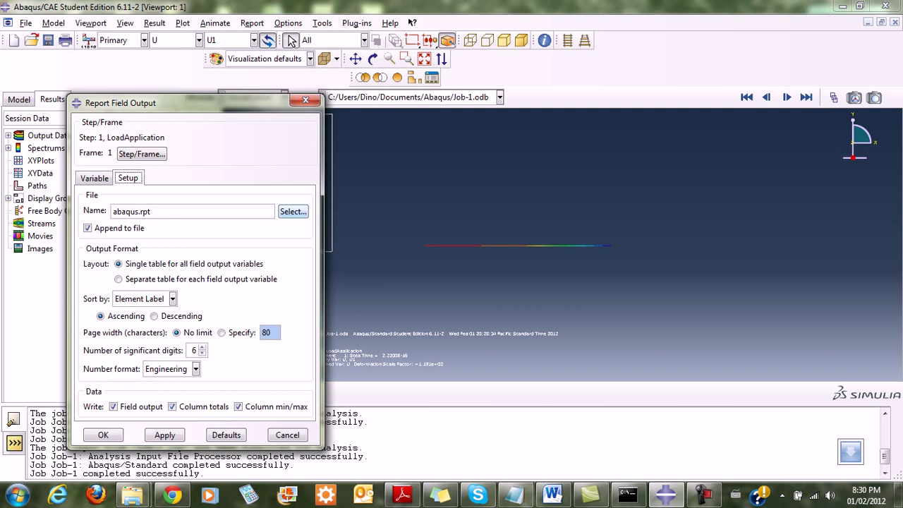
pyautogui.click(293, 211)
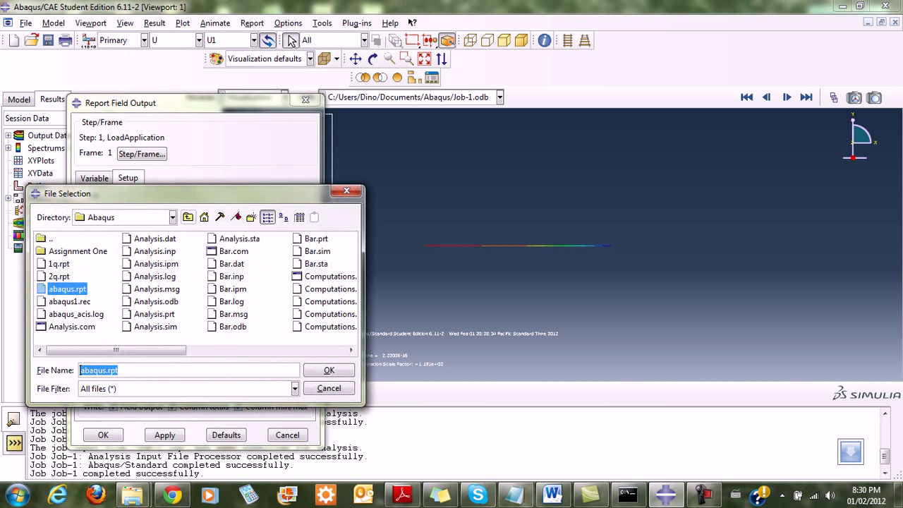
pyautogui.click(172, 217)
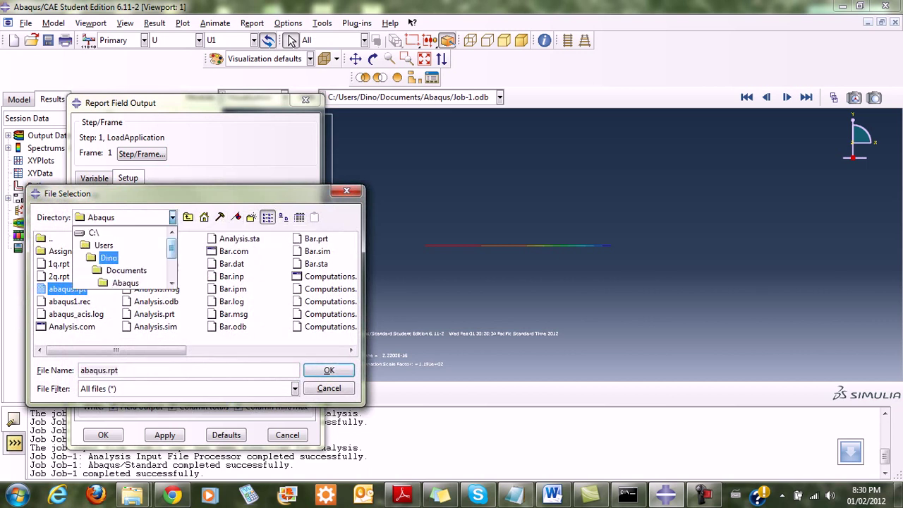
pyautogui.click(104, 245)
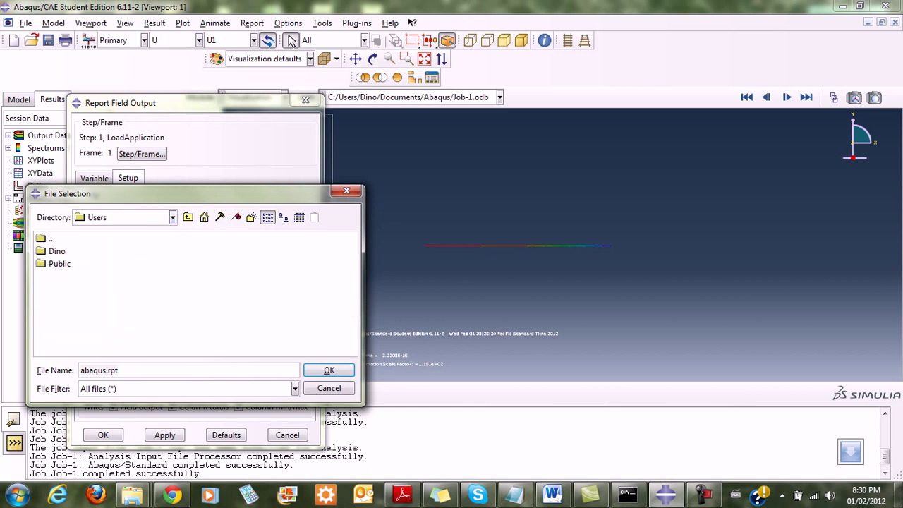
pyautogui.doubleClick(56, 251)
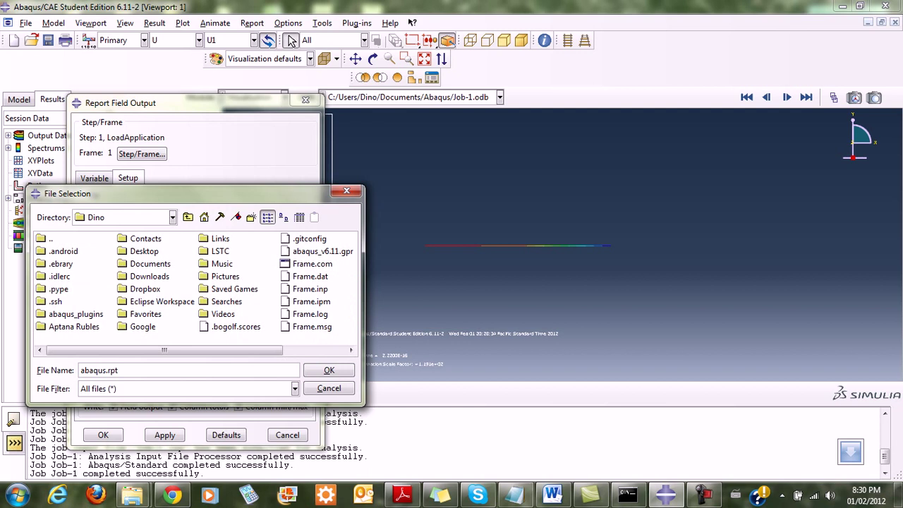
pyautogui.doubleClick(144, 251)
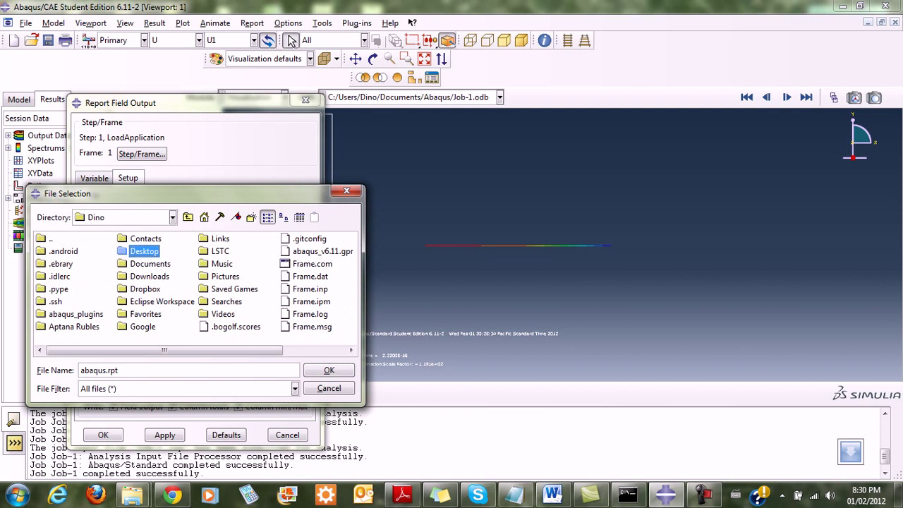
pyautogui.click(328, 371)
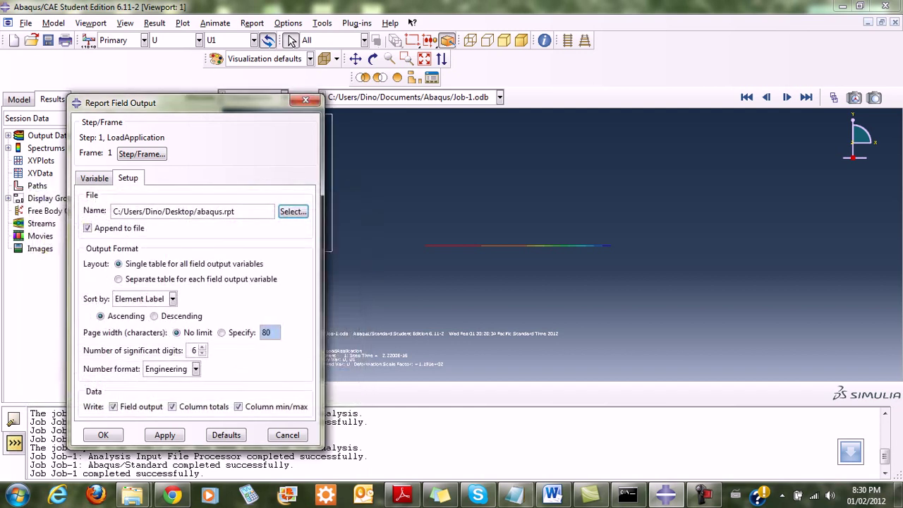
pyautogui.click(94, 179)
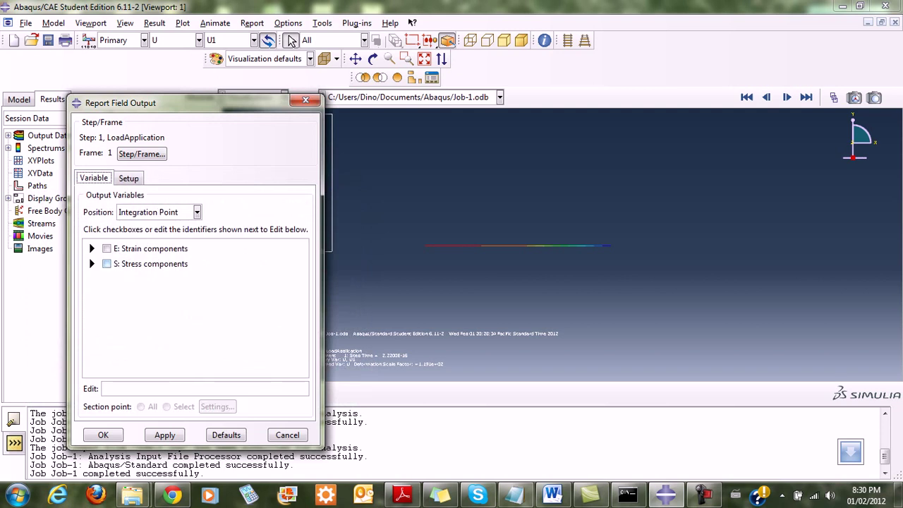
# Set the report's output position to Unique Nodal and include only the U1 and U2 components of spatial displacement.
pyautogui.click(198, 212)
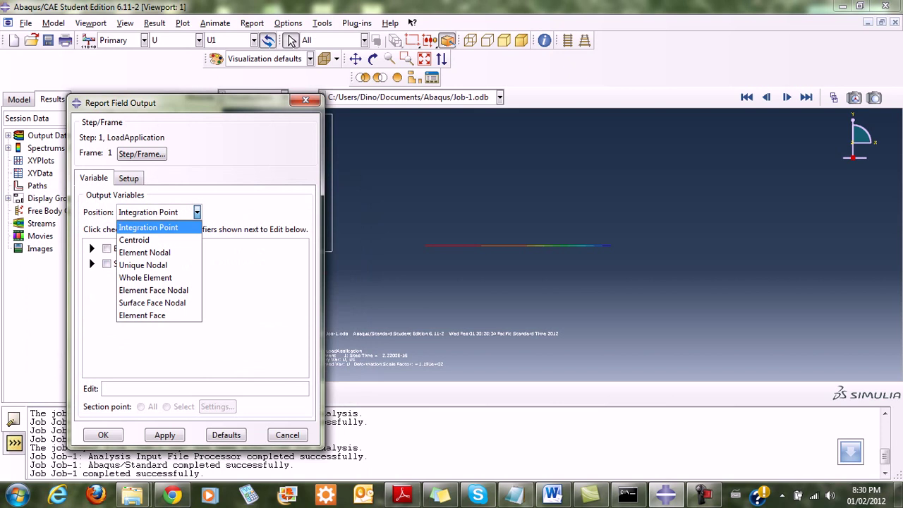
pyautogui.click(143, 266)
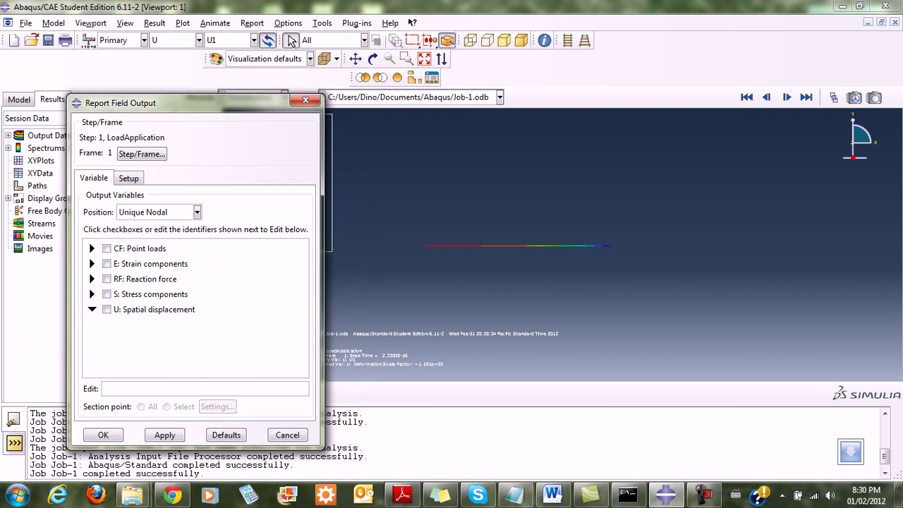
pyautogui.click(92, 309)
pyautogui.click(106, 309)
pyautogui.click(122, 321)
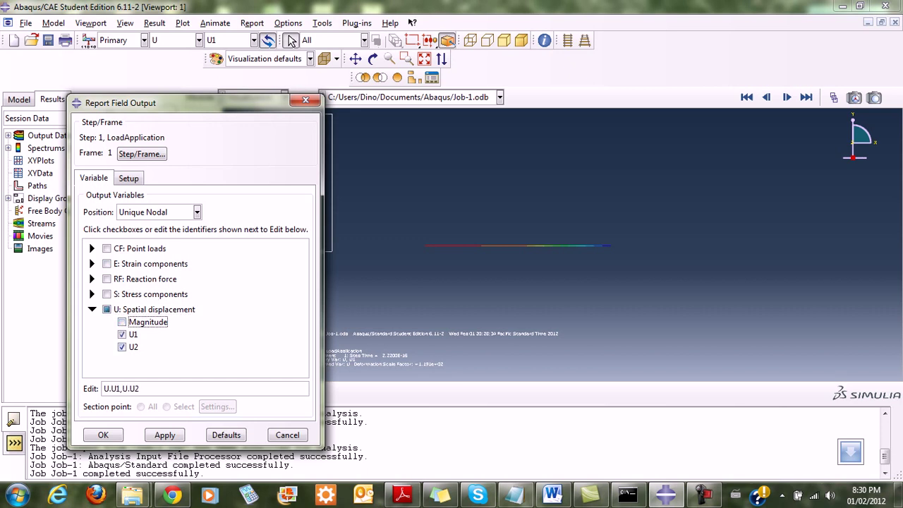
# Add the S11 stress component to the field output report variables.
pyautogui.click(91, 294)
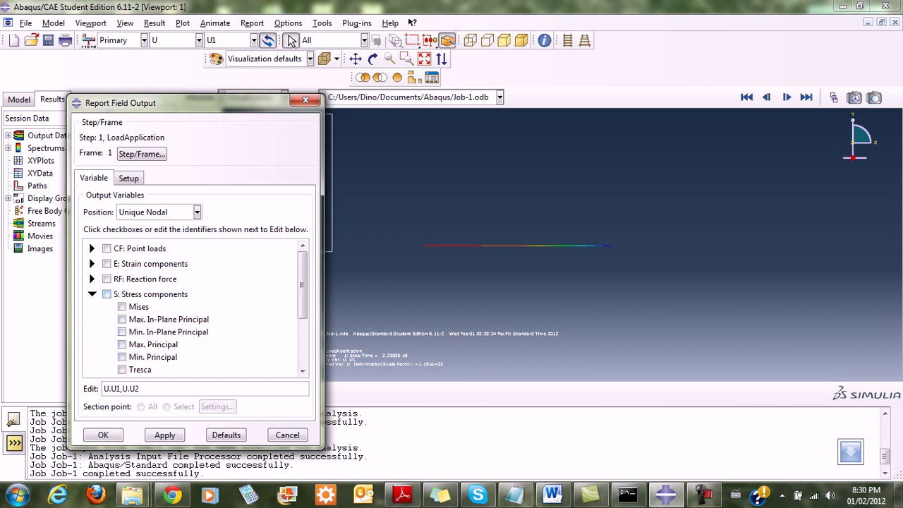
pyautogui.moveTo(303, 285); pyautogui.dragTo(303, 317)
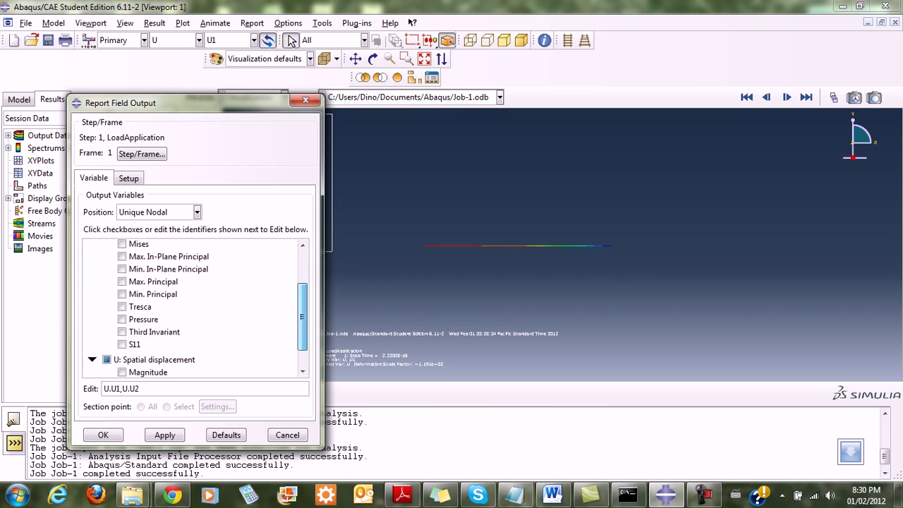
pyautogui.click(122, 343)
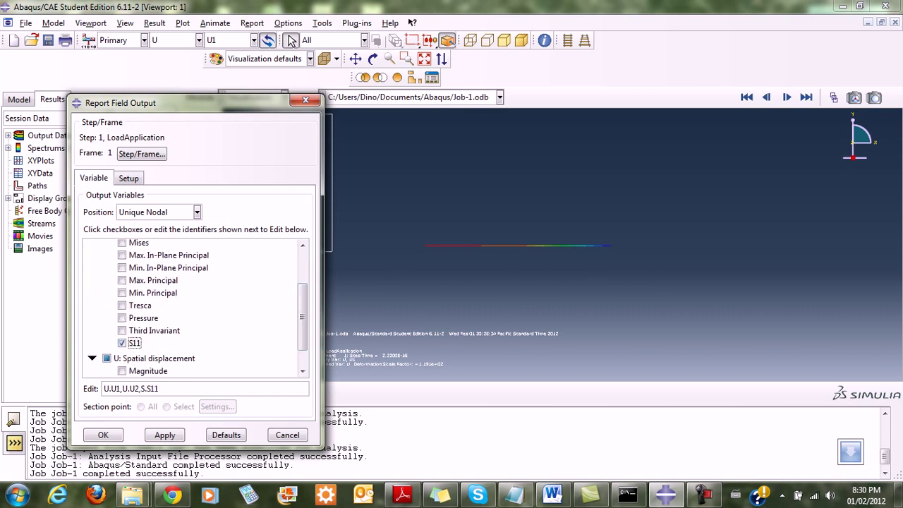
# Add reaction forces RF1 and RF2 without the magnitude, and write the field output report to its file.
pyautogui.moveTo(303, 318); pyautogui.dragTo(303, 285)
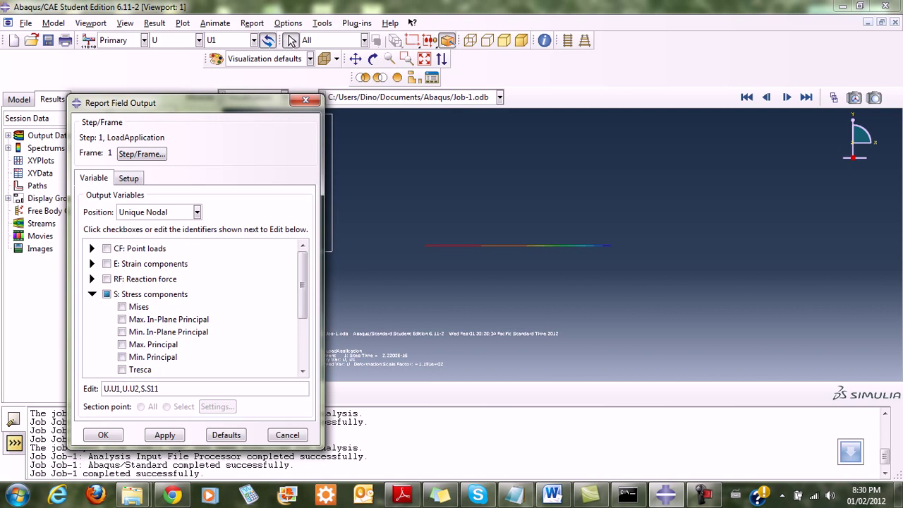
pyautogui.click(92, 279)
pyautogui.click(107, 279)
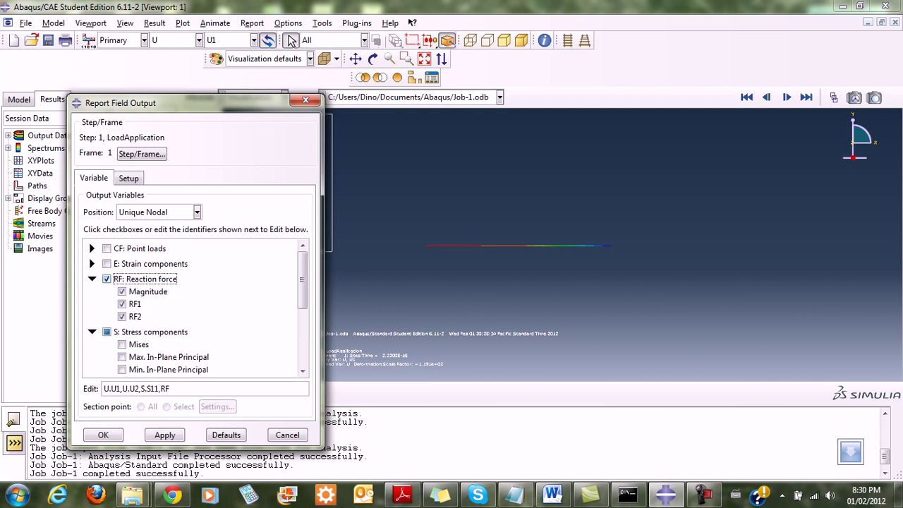
pyautogui.click(122, 292)
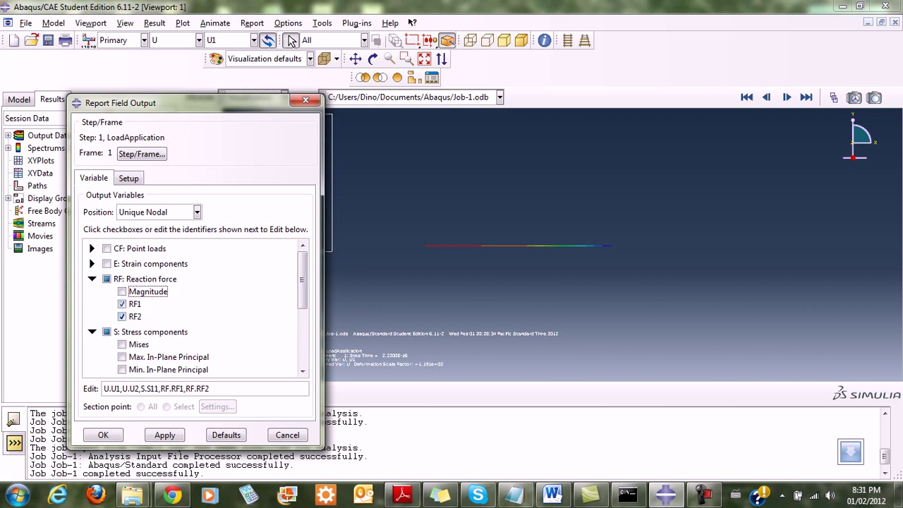
pyautogui.click(164, 436)
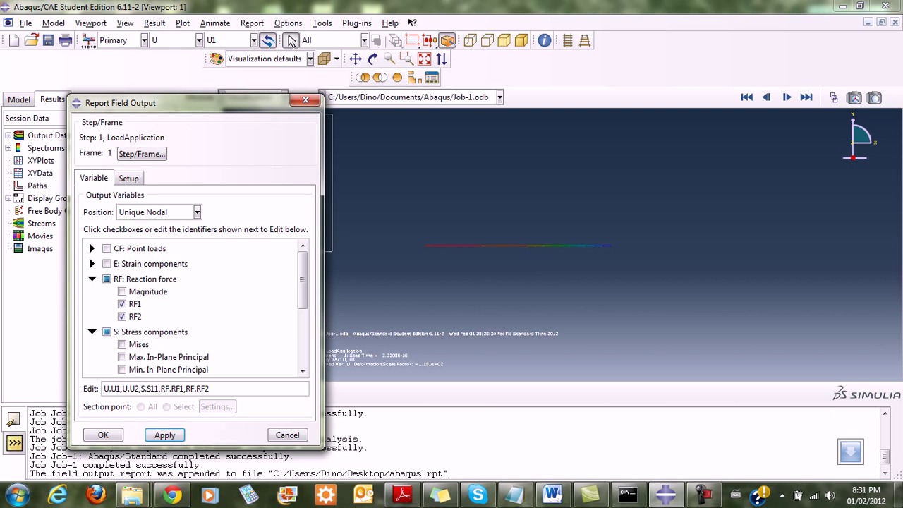
# Show the desktop and open the report file abaqus.rpt in Notepad.
pyautogui.click(897, 494)
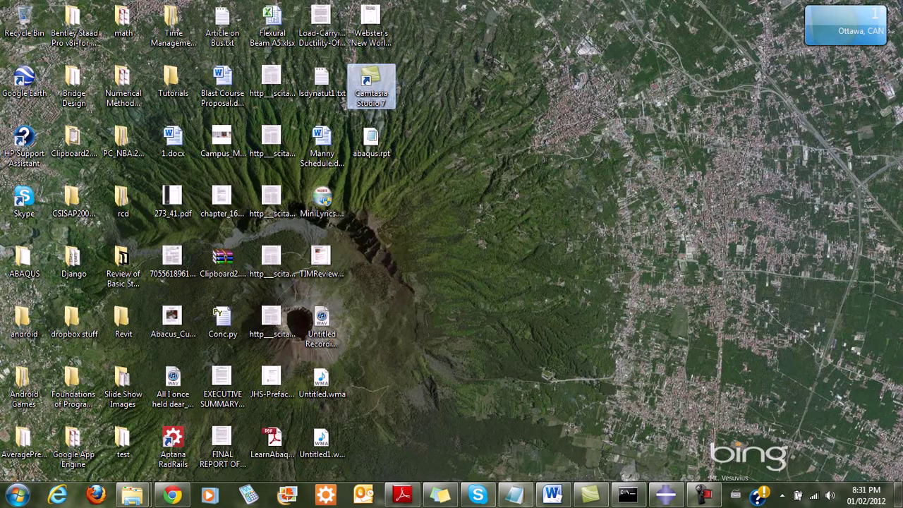
pyautogui.click(371, 141)
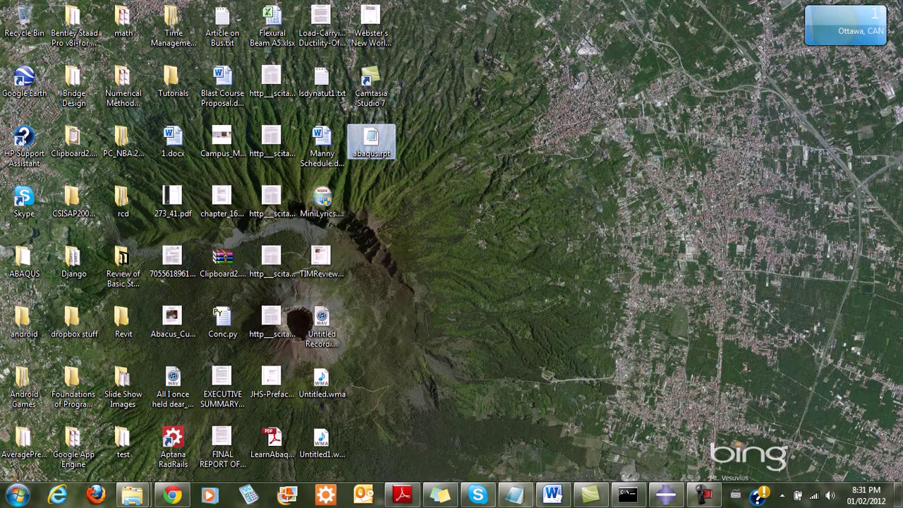
pyautogui.doubleClick(371, 141)
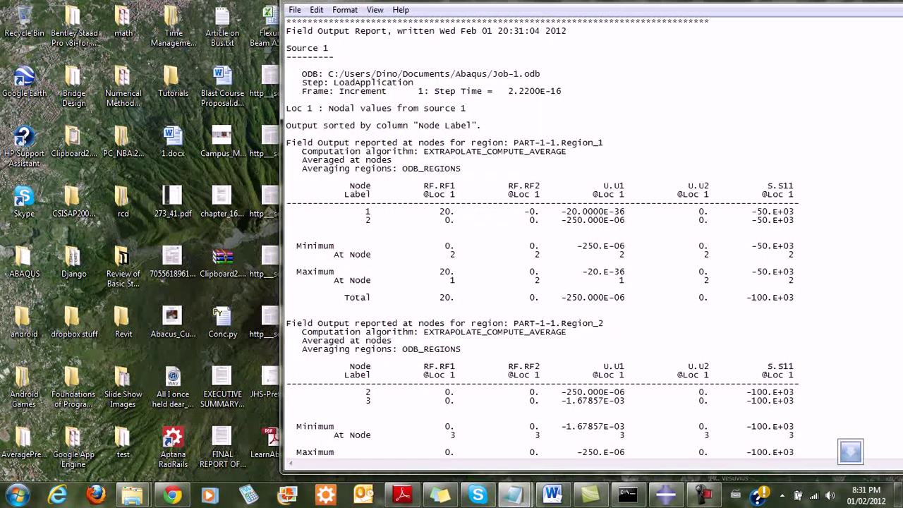
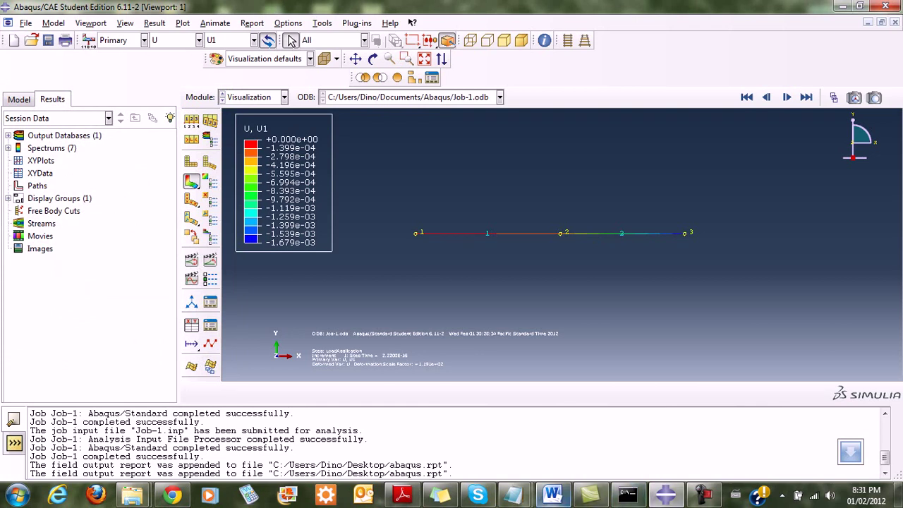
# Bring the abaqus.rpt report back up in Notepad and examine the U1 displacements and S11 stresses at nodes 1 and 2 of Region_1.
pyautogui.moveTo(515, 496)
pyautogui.click(591, 420)
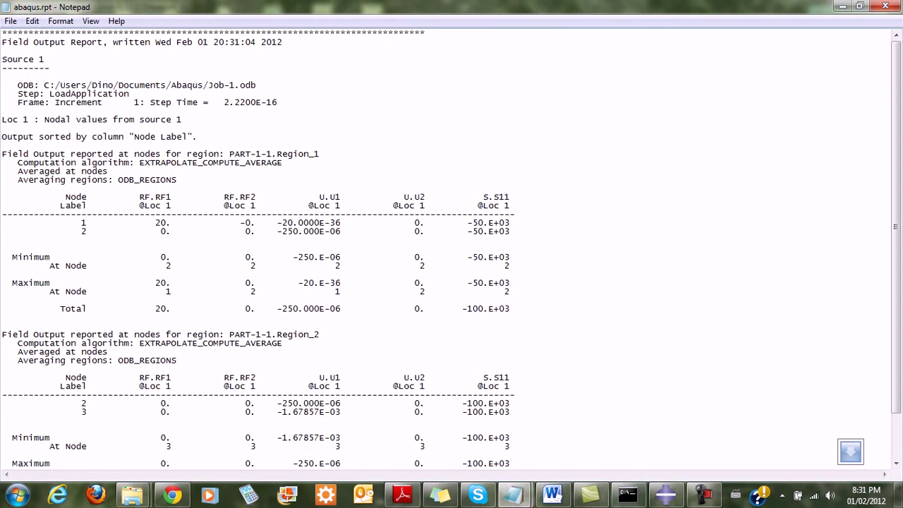
pyautogui.moveTo(278, 223); pyautogui.dragTo(341, 223)
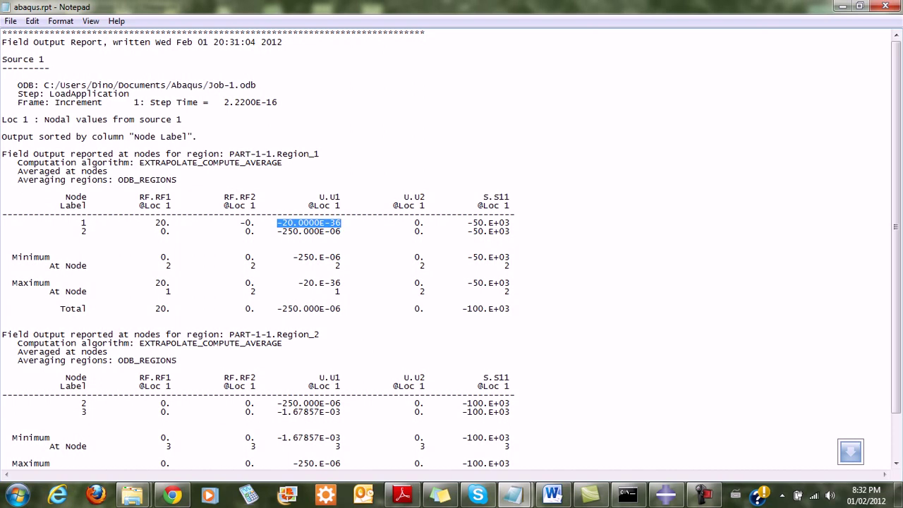
pyautogui.moveTo(278, 232); pyautogui.dragTo(342, 232)
pyautogui.moveTo(467, 223); pyautogui.dragTo(511, 231)
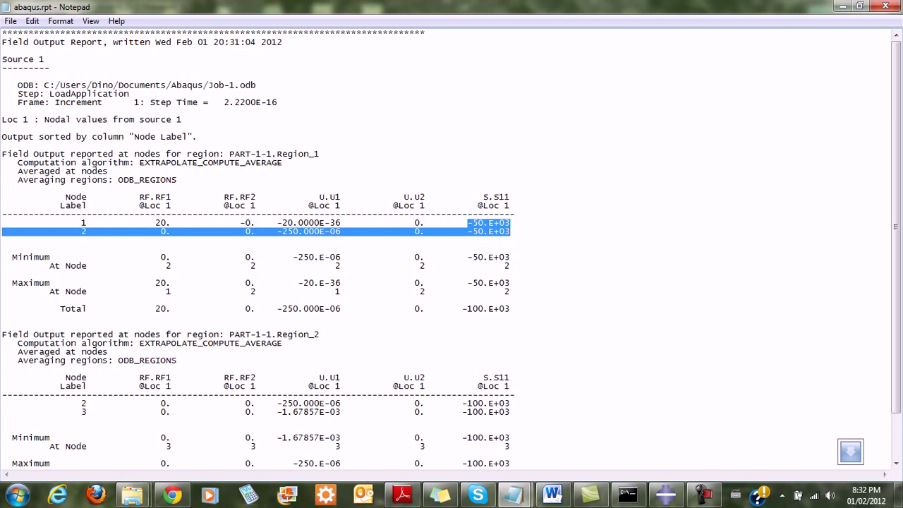
# Examine U1 and S11 at nodes 2 and 3 of Region_2, compare node 2's U1 between both regions, and switch back to Abaqus.
pyautogui.scroll(-2, 452, 247)
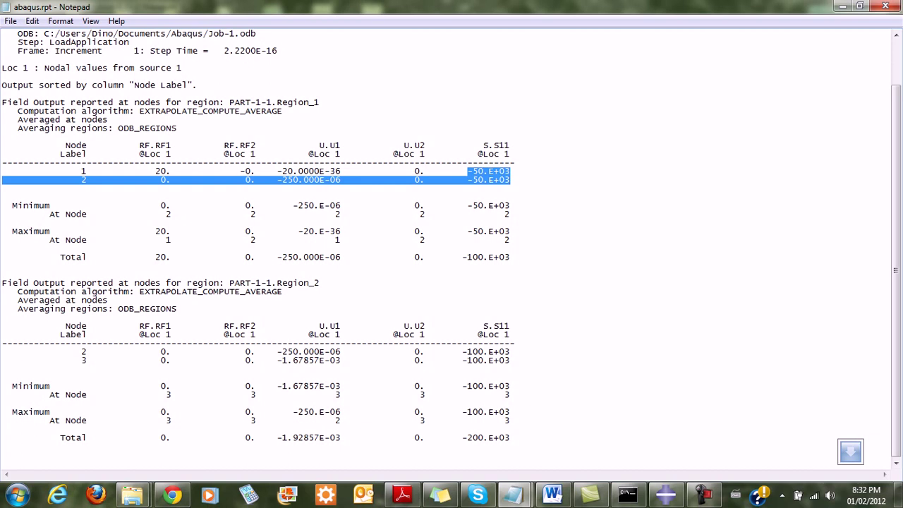
pyautogui.moveTo(77, 351); pyautogui.dragTo(92, 360)
pyautogui.moveTo(282, 351); pyautogui.dragTo(331, 351)
pyautogui.click(302, 352)
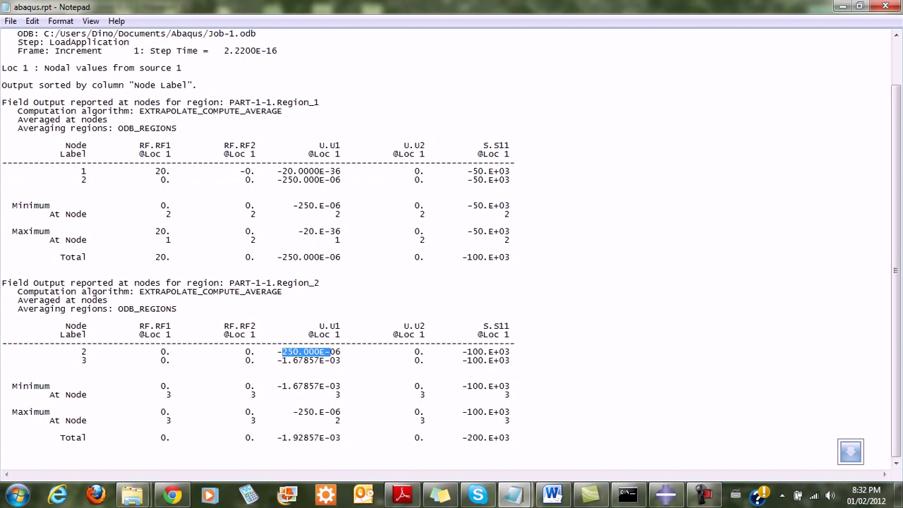
pyautogui.doubleClick(306, 180)
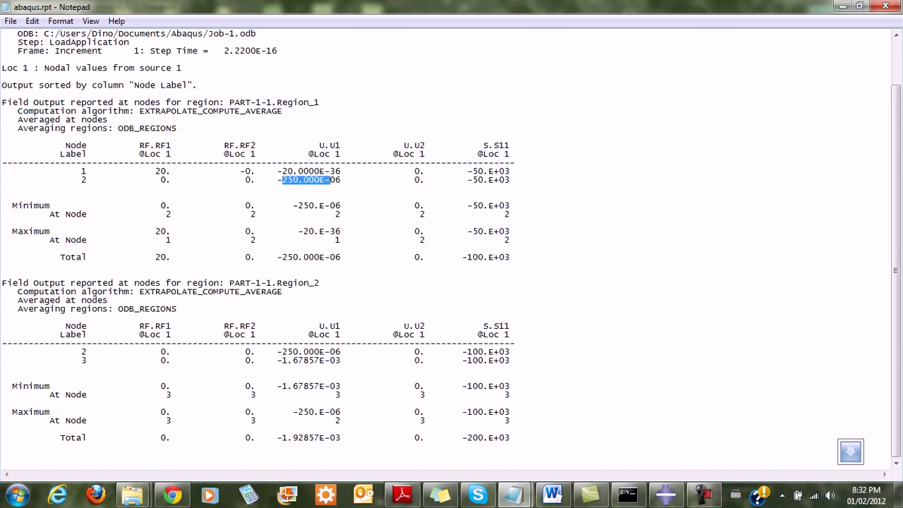
pyautogui.doubleClick(306, 360)
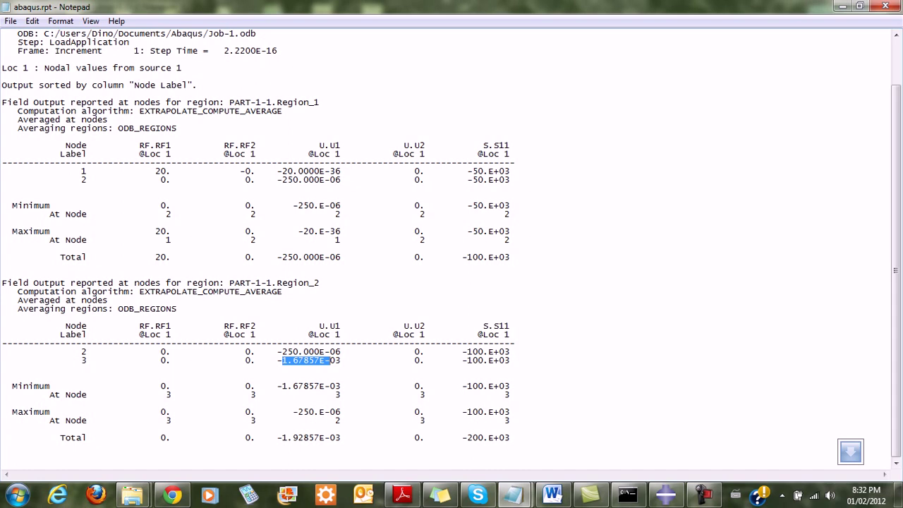
pyautogui.moveTo(458, 351); pyautogui.dragTo(2, 368)
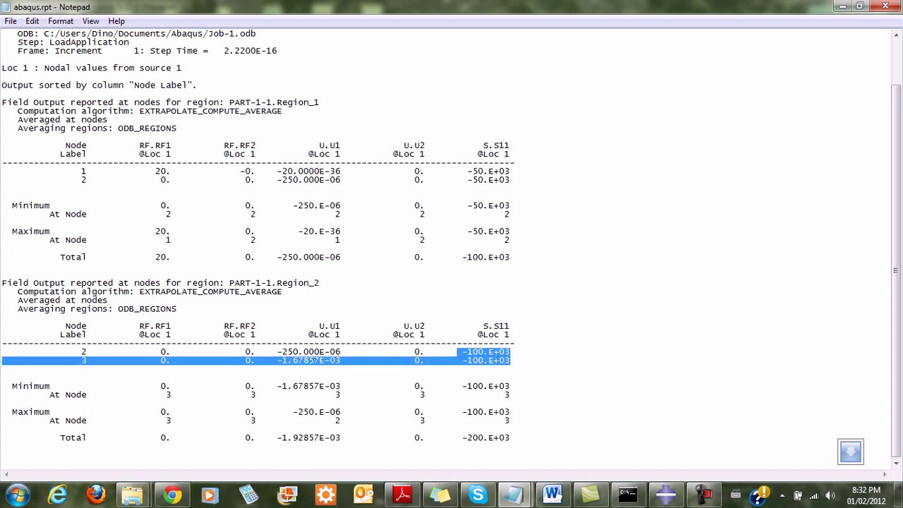
pyautogui.scroll(2, 3, 369)
pyautogui.click(321, 334)
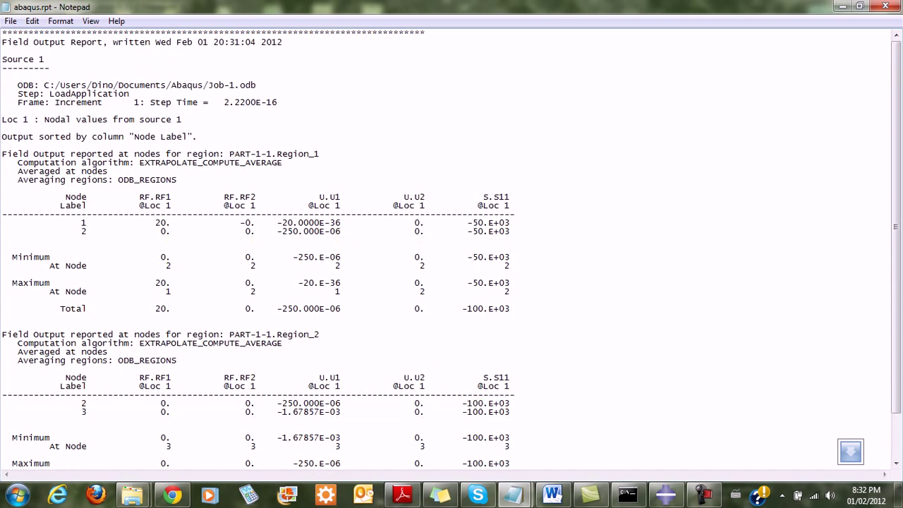
pyautogui.click(666, 495)
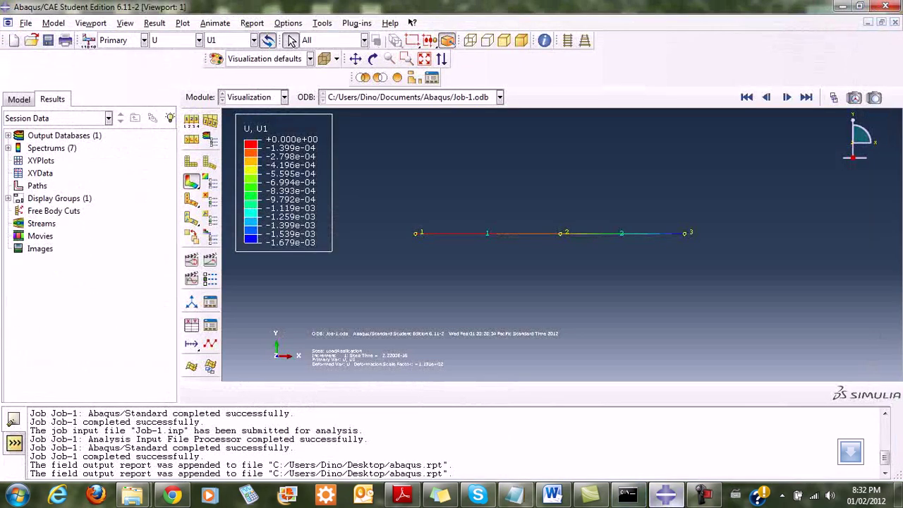
pyautogui.click(703, 493)
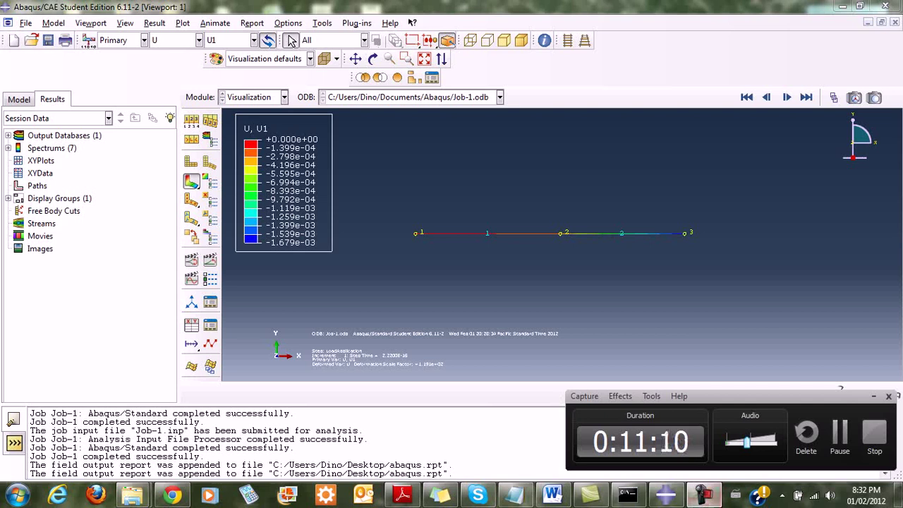